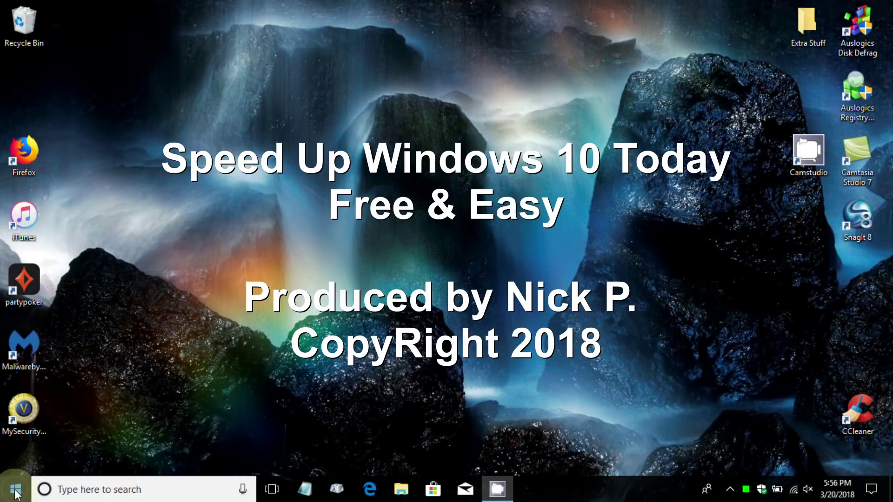
Run %temp% from the Run box to open the user's Temp folder, maximized
left_click(16, 494)
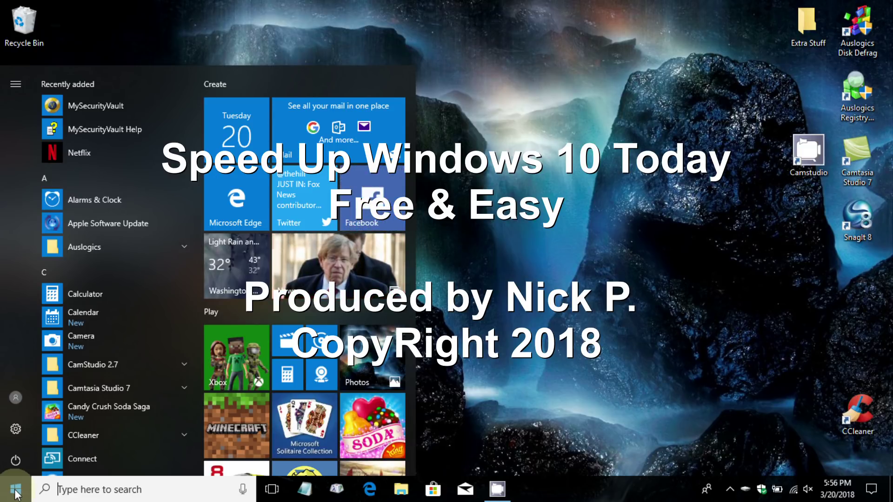
left_click(425, 218)
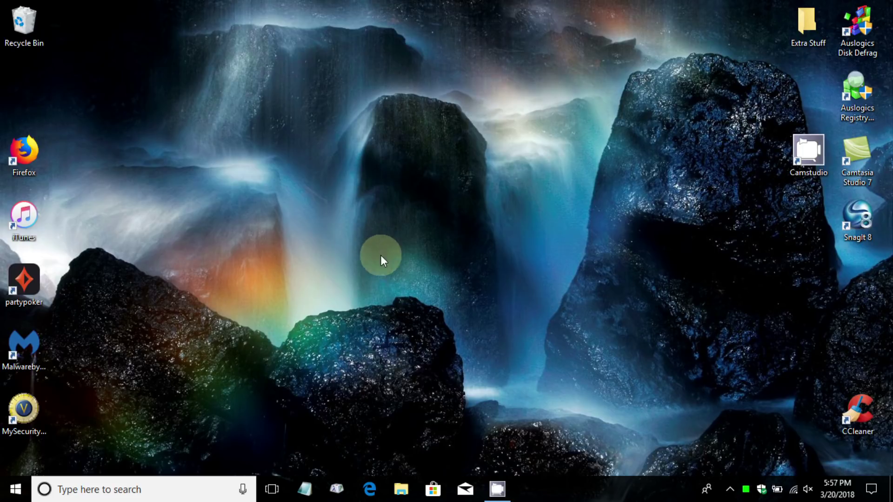
right_click(16, 492)
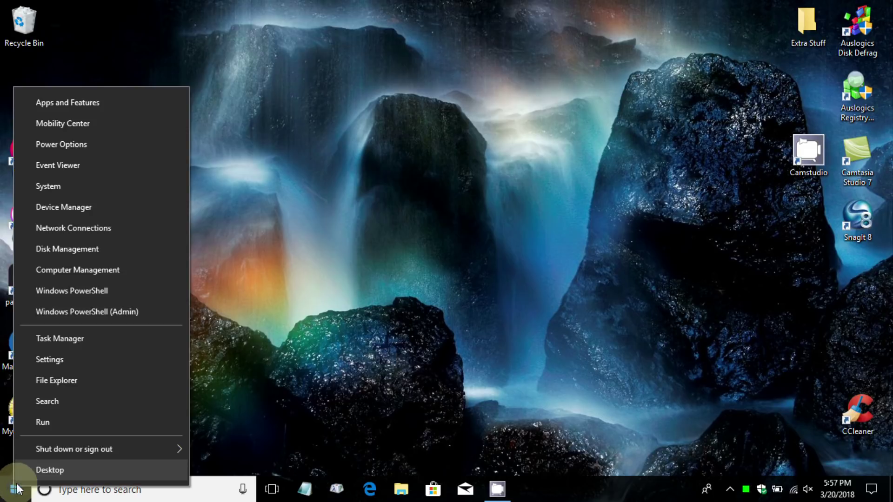
left_click(44, 424)
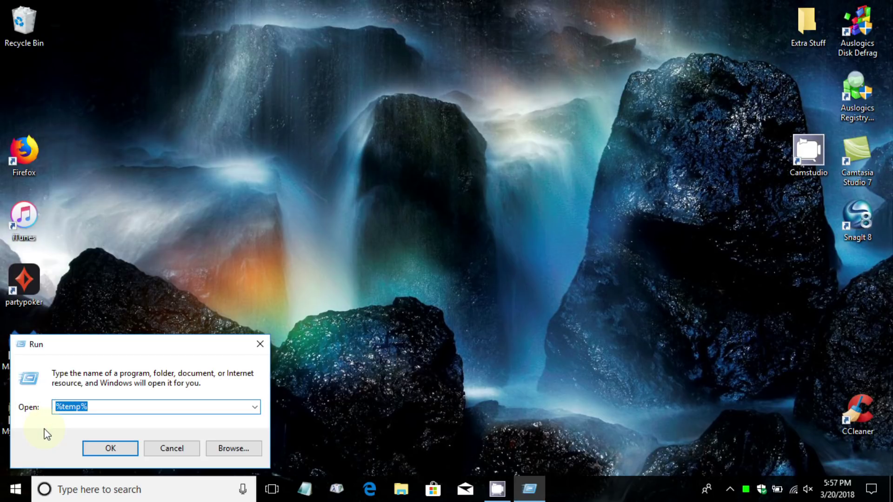
left_click(106, 408)
left_click(91, 447)
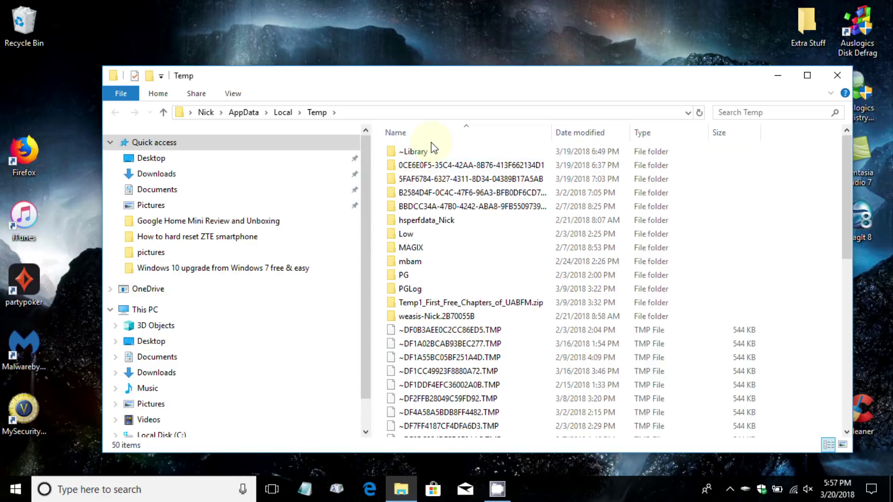
left_click(806, 75)
Select all 50 items in the Temp folder and delete them
left_click(339, 81)
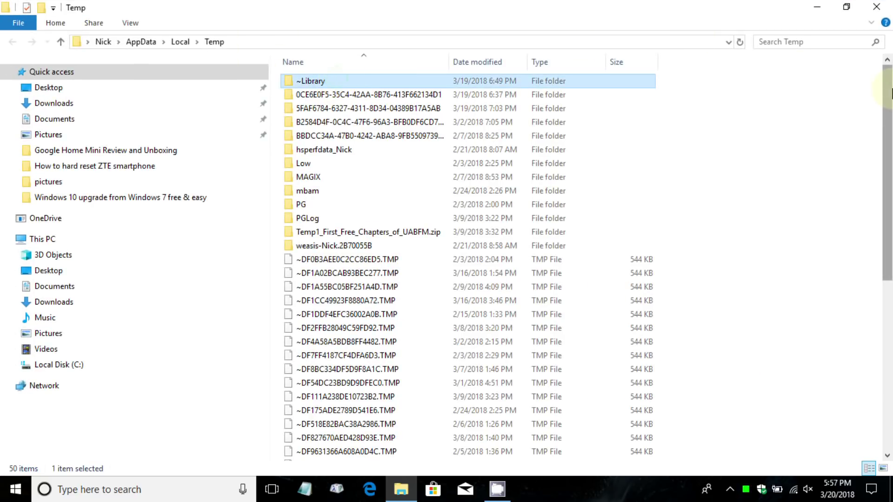
left_click_drag(891, 110, 890, 276)
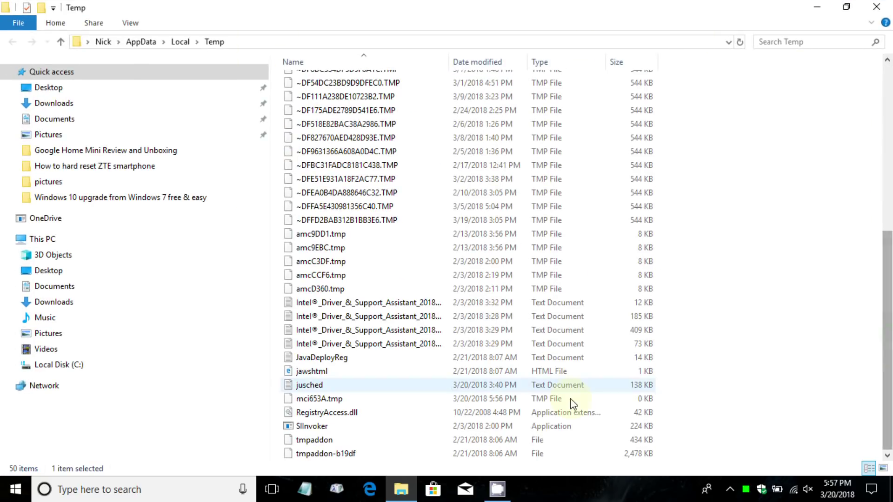
key("ctrl+a")
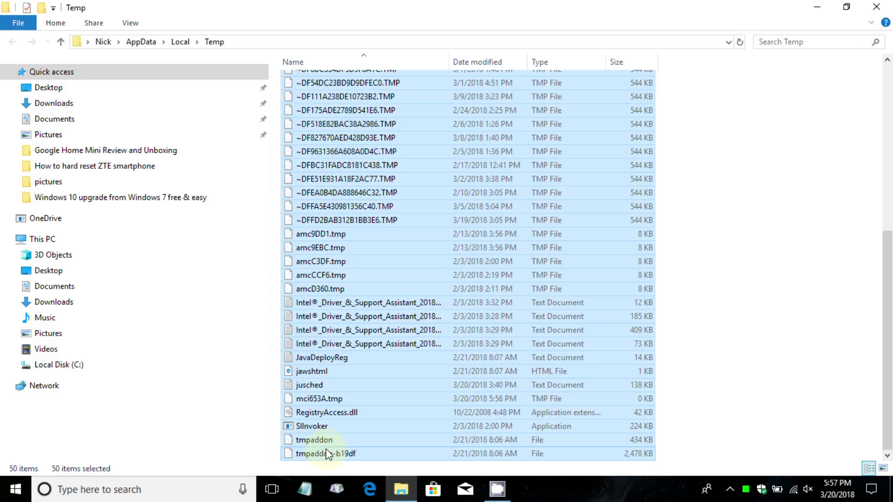
right_click(359, 120)
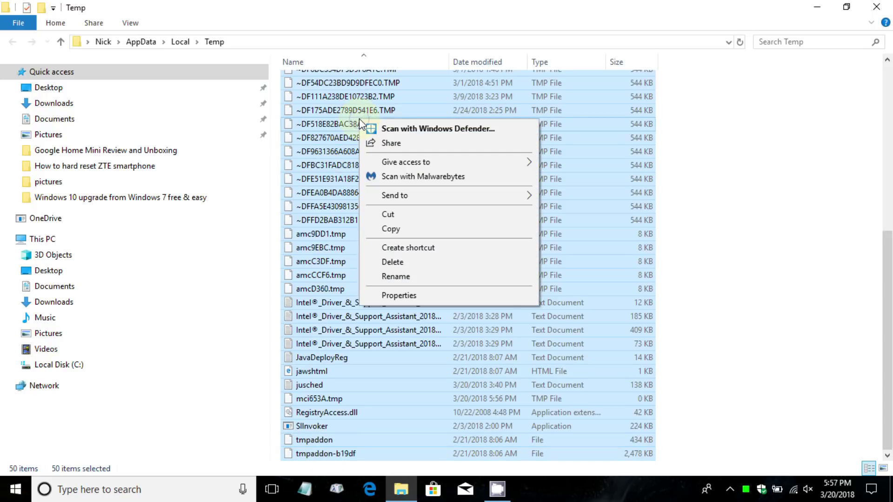
left_click(388, 261)
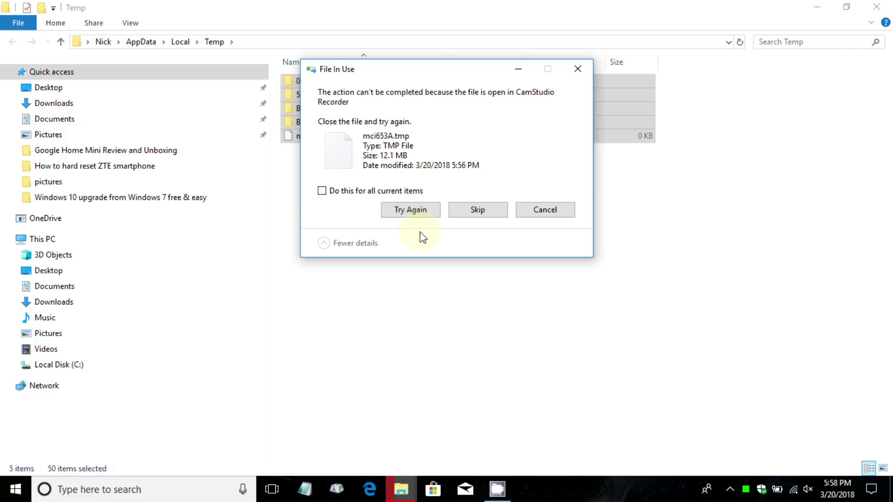
Skip the in-use file, approve deleting all protected folders, then close the window
left_click(484, 212)
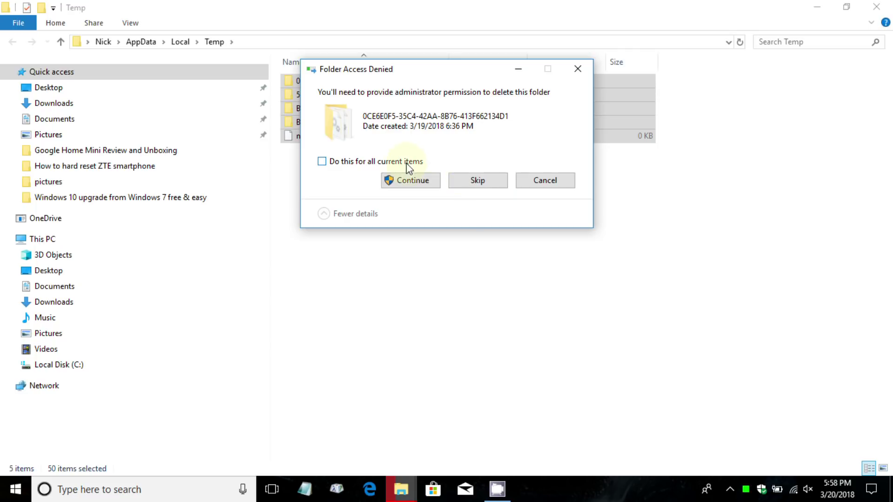
left_click(408, 184)
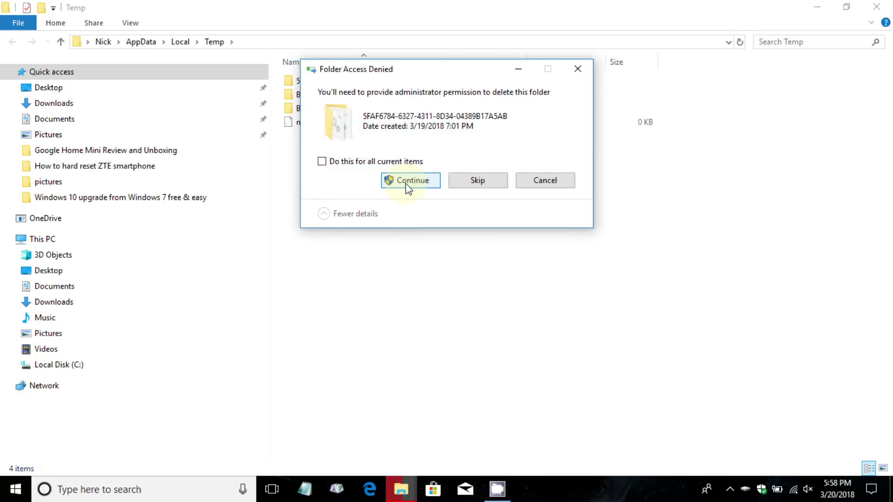
left_click(407, 184)
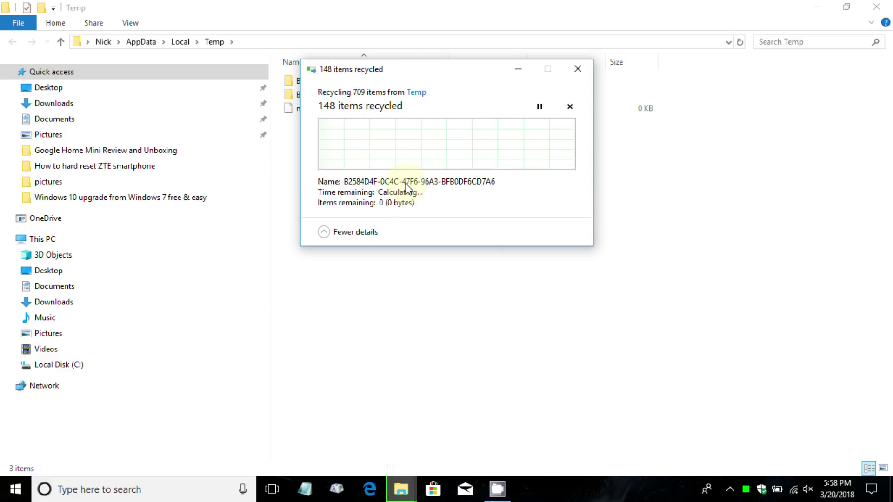
left_click(406, 185)
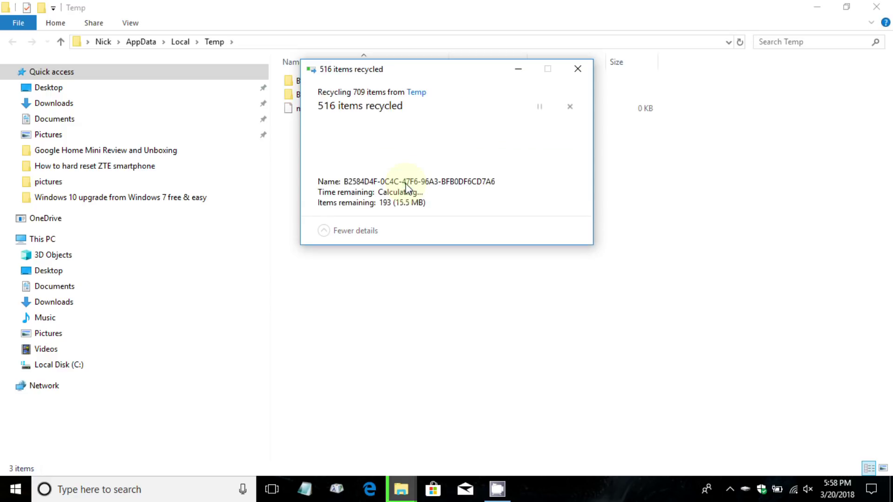
left_click(350, 163)
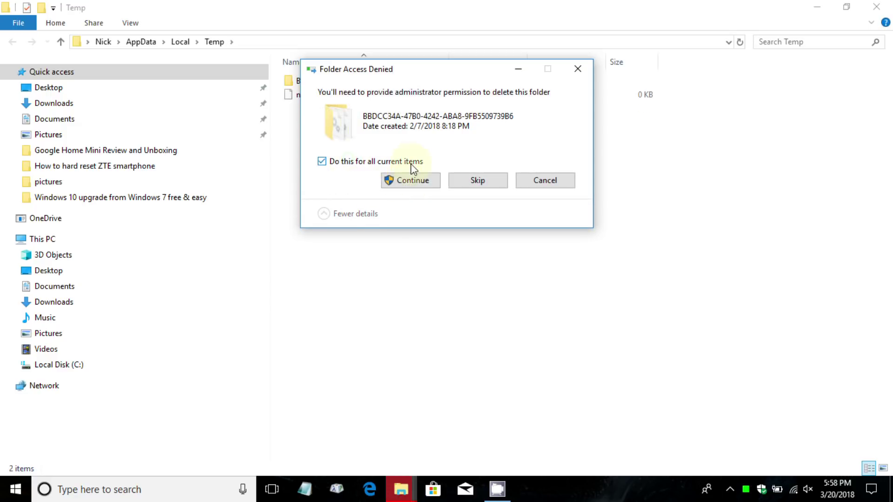
left_click(409, 181)
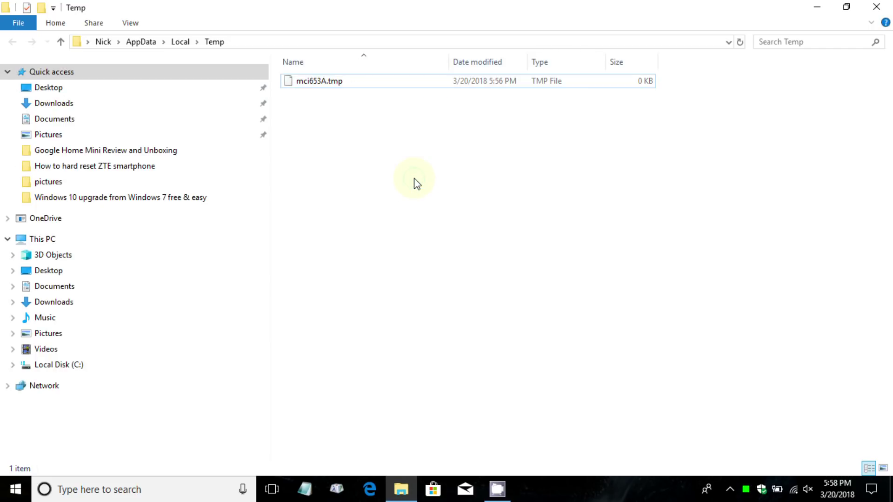
left_click(371, 81)
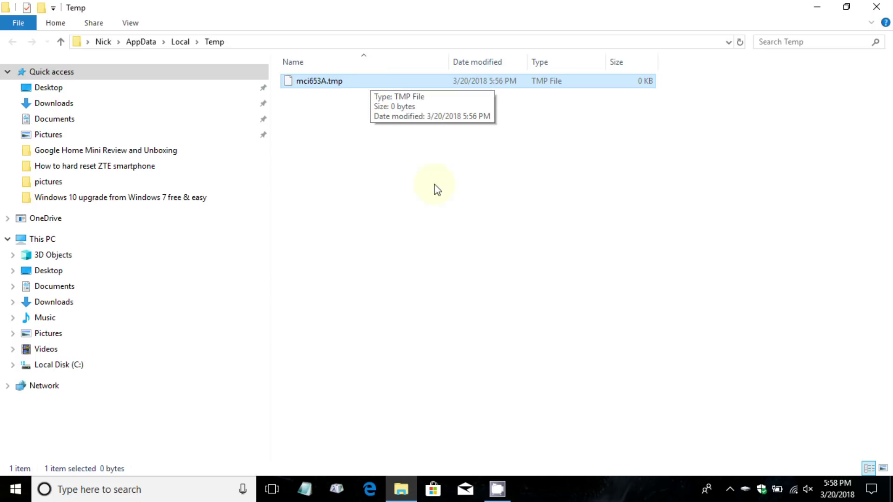
left_click(879, 6)
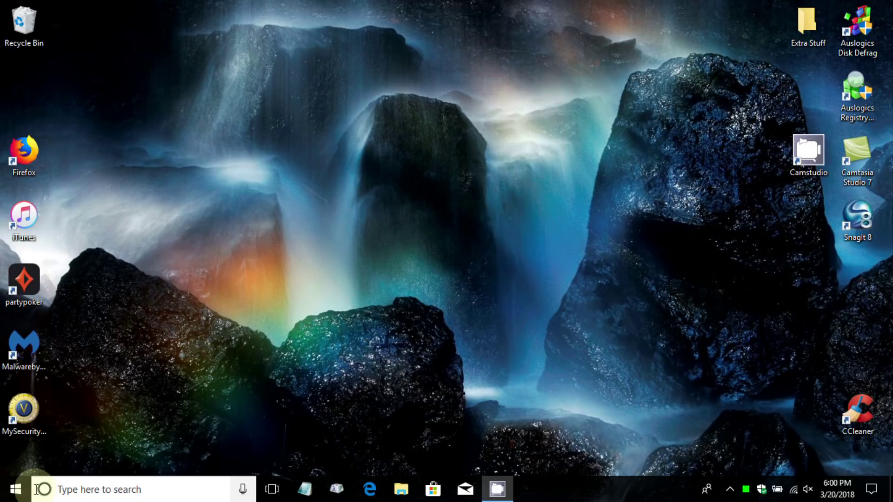
Run 'temp' to open C:\Windows\Temp, granting permanent folder access
right_click(15, 488)
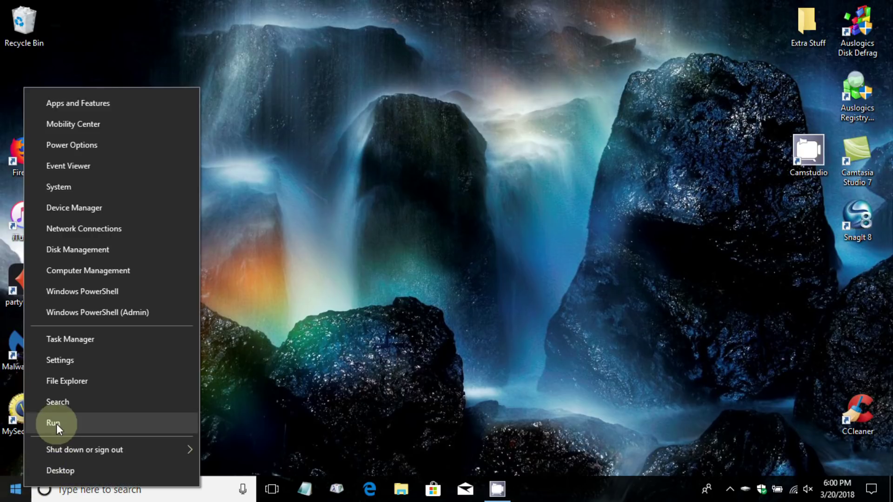
left_click(56, 423)
type("temp")
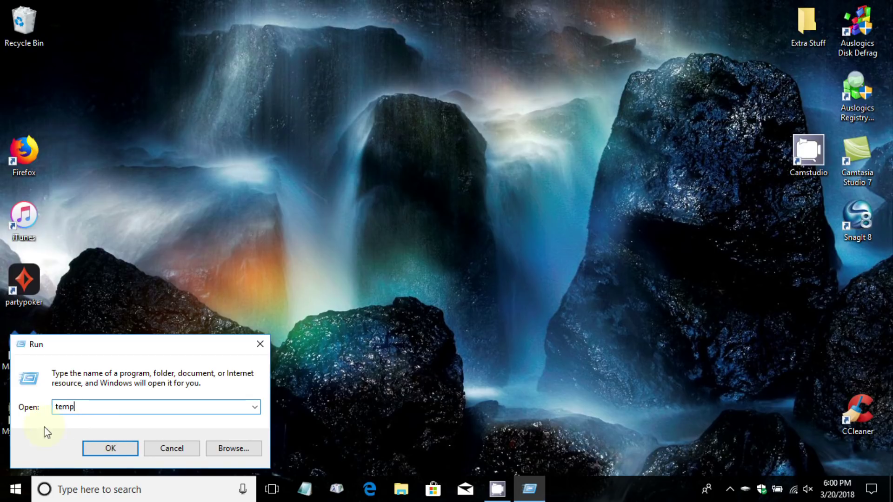
left_click(105, 449)
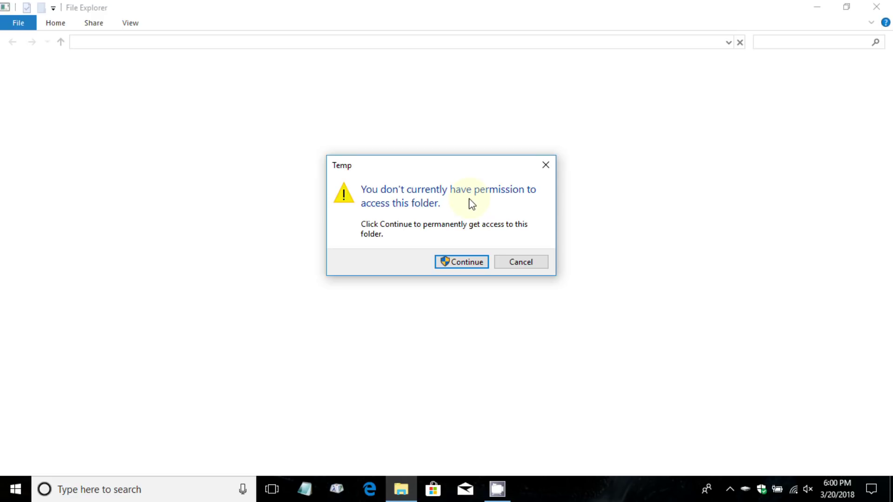
left_click(465, 270)
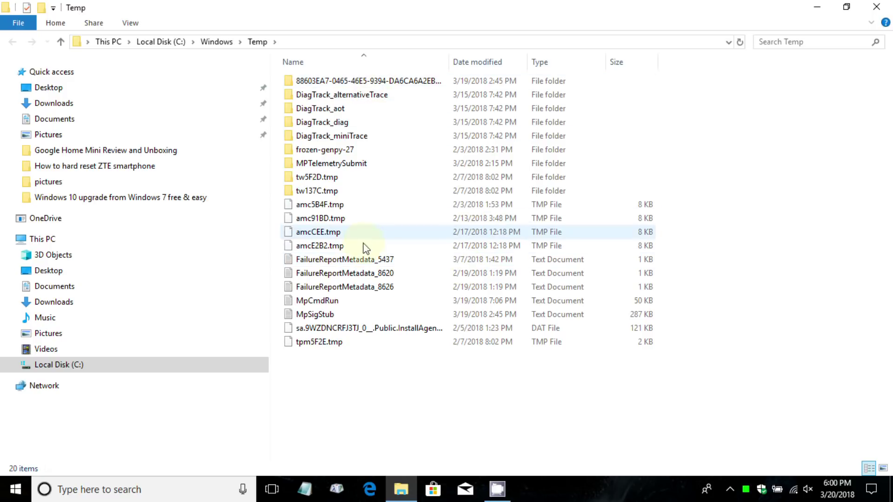
Select all 20 items, delete them, and close the emptied folder
left_click(322, 82)
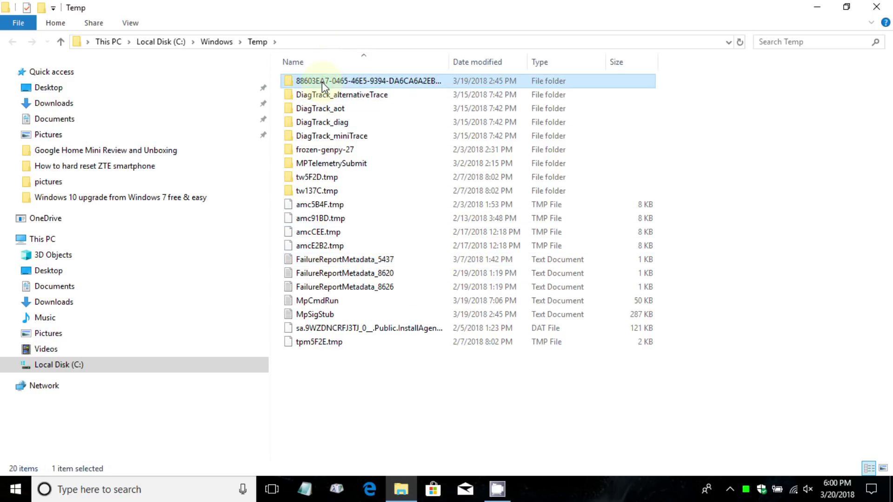
left_click(342, 348, "shift")
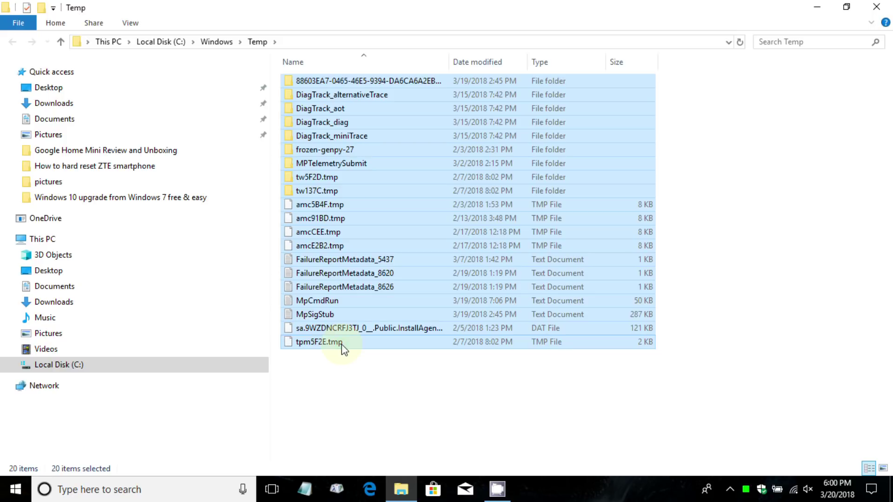
right_click(366, 168)
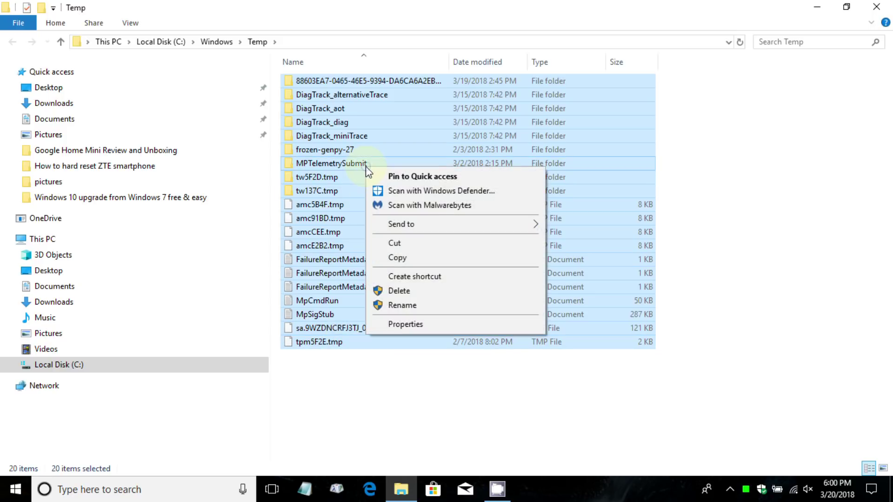
left_click(405, 292)
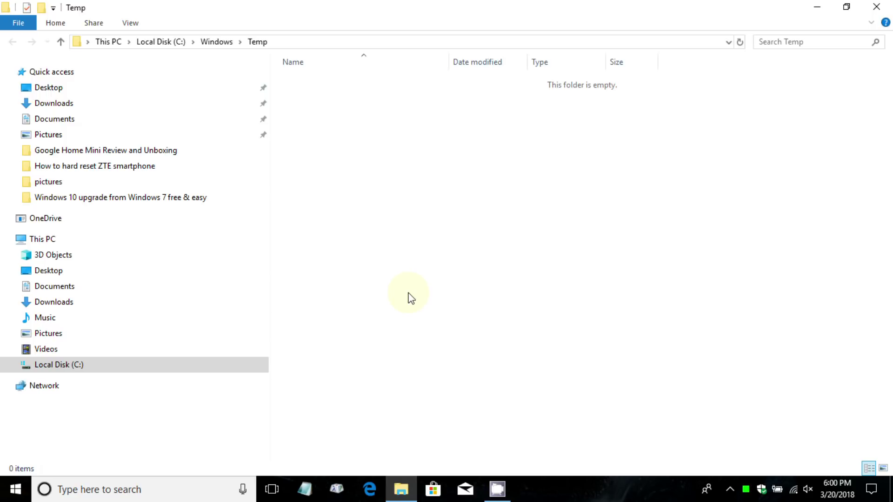
left_click(876, 7)
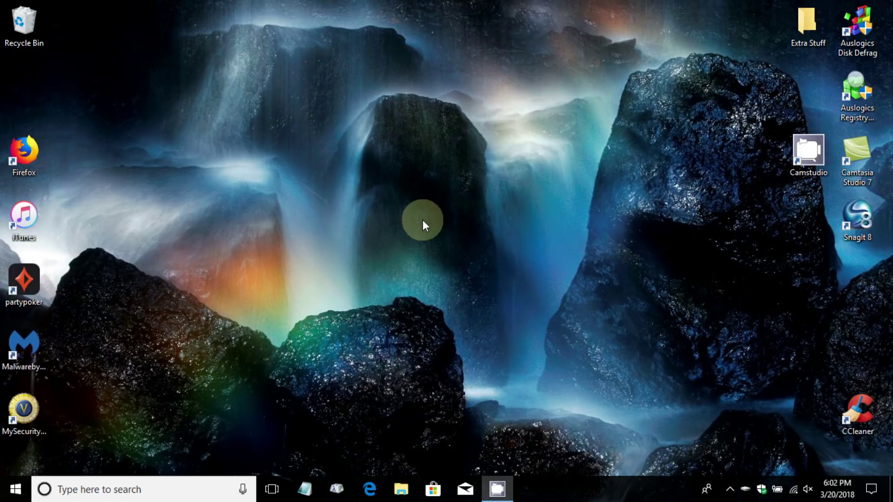
Disable Java Update Scheduler on Task Manager's Startup tab
right_click(597, 487)
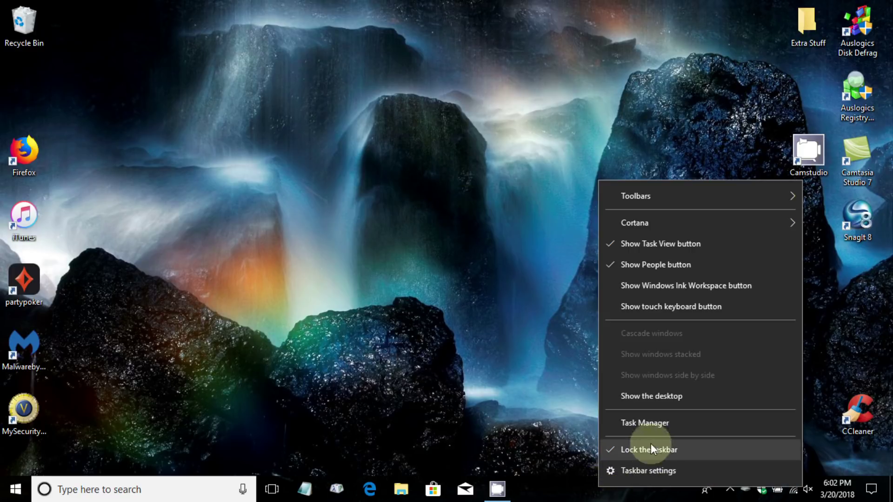
left_click(650, 424)
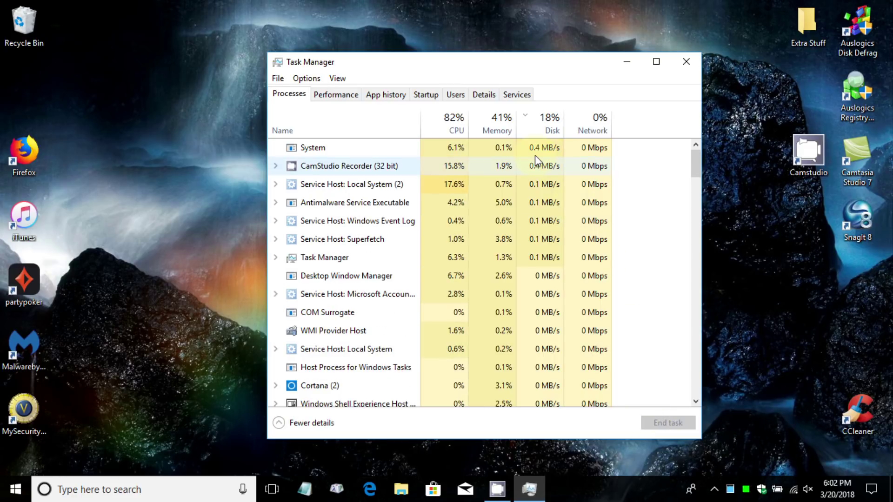
left_click(426, 95)
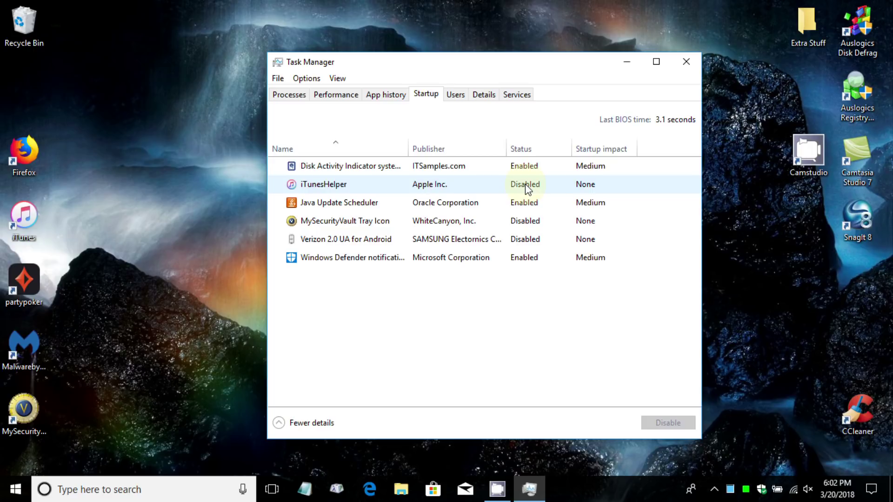
right_click(527, 208)
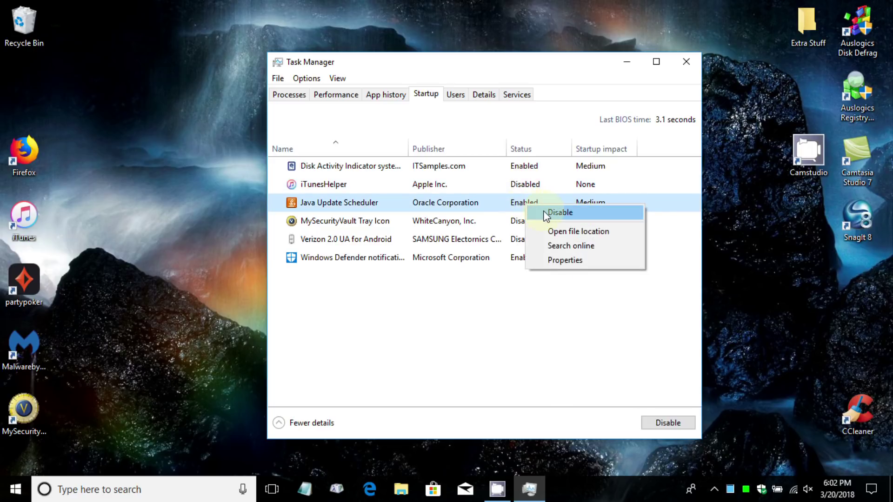
left_click(546, 214)
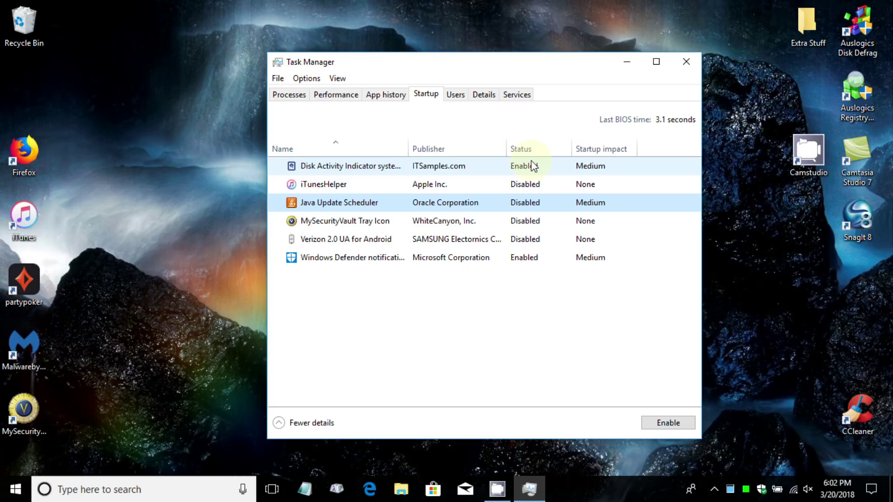
Return Verizon 2.0 UA for Android to Disabled, then close Task Manager
right_click(534, 242)
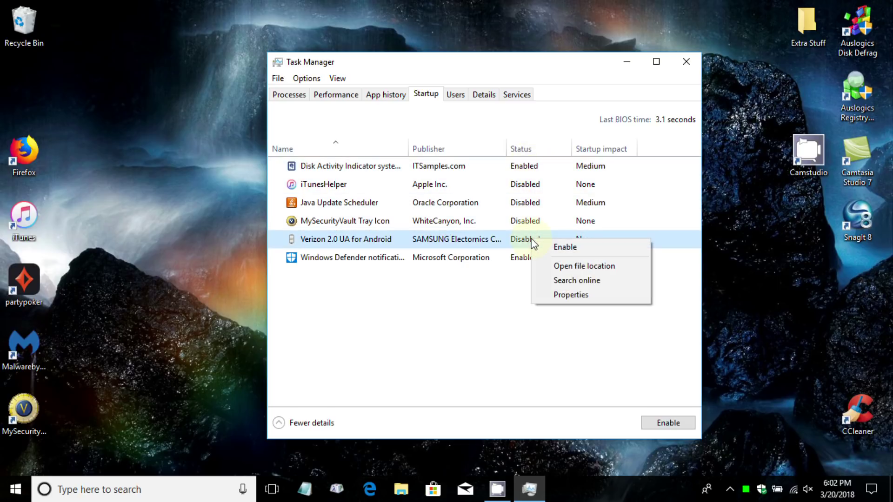
left_click(556, 246)
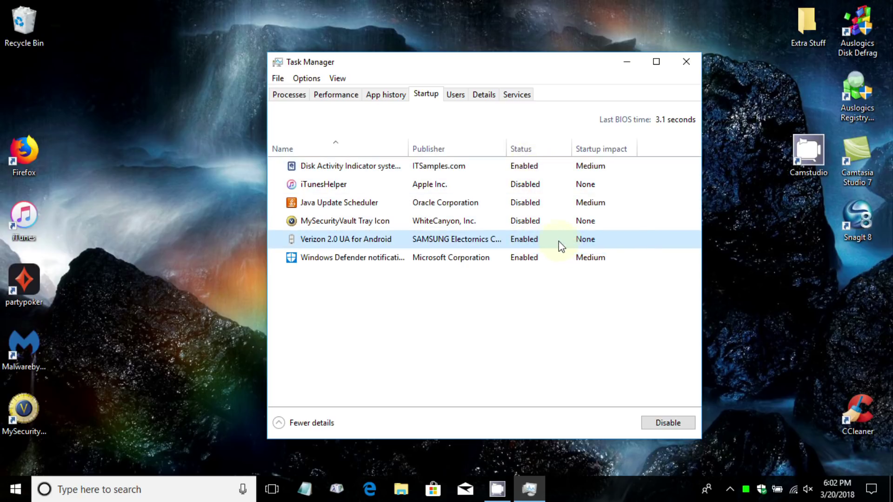
right_click(524, 241)
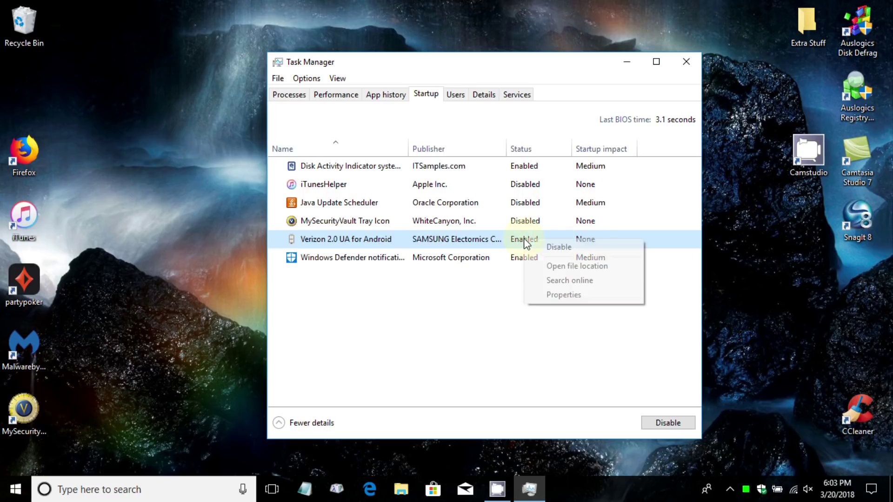
left_click(562, 247)
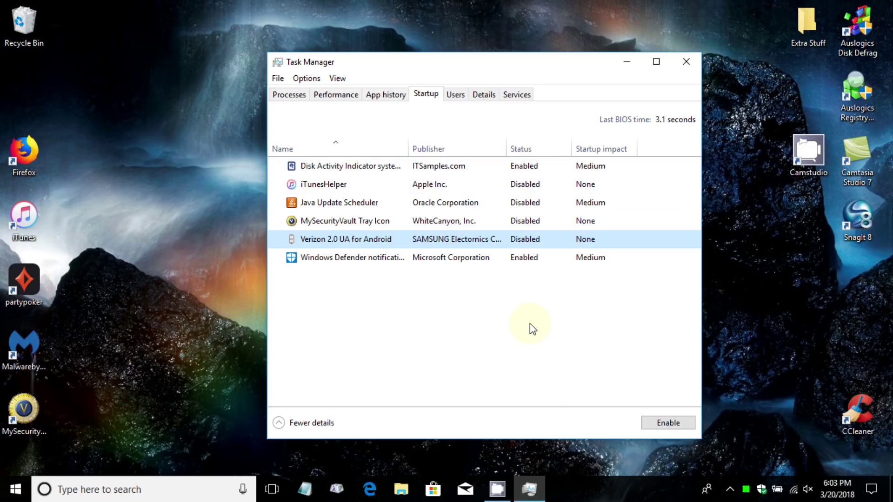
left_click(373, 263)
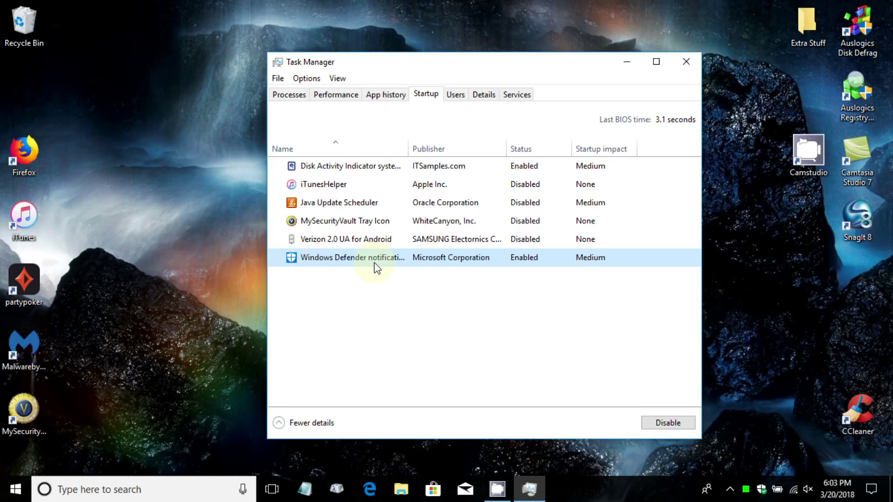
left_click(689, 59)
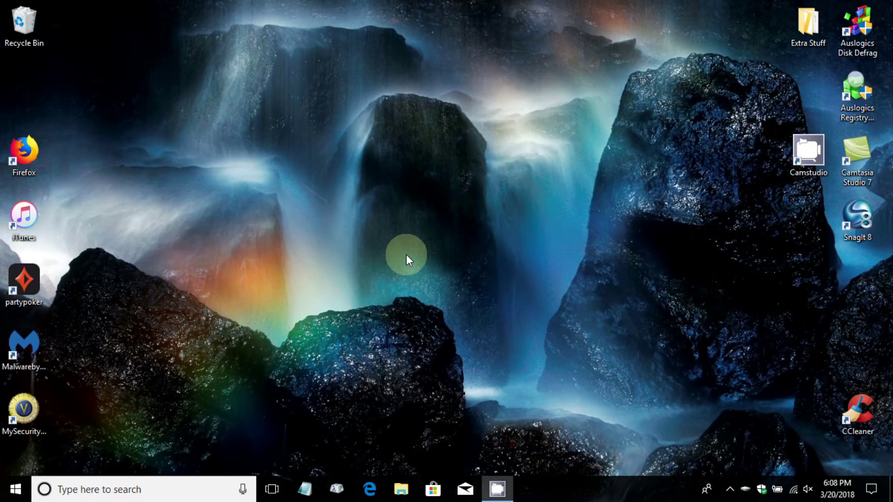
Run Disk Cleanup from Local Disk (C:) Properties and confirm cleaning the checked files (307 MB)
left_click(401, 489)
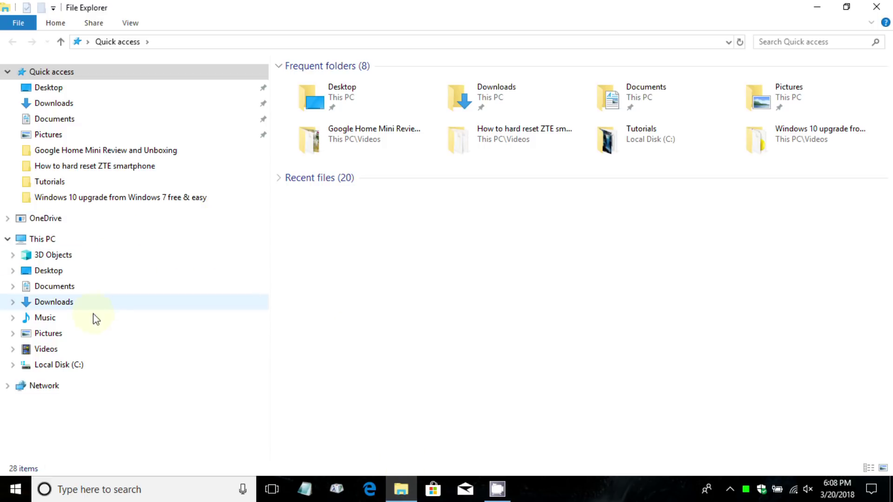
right_click(78, 369)
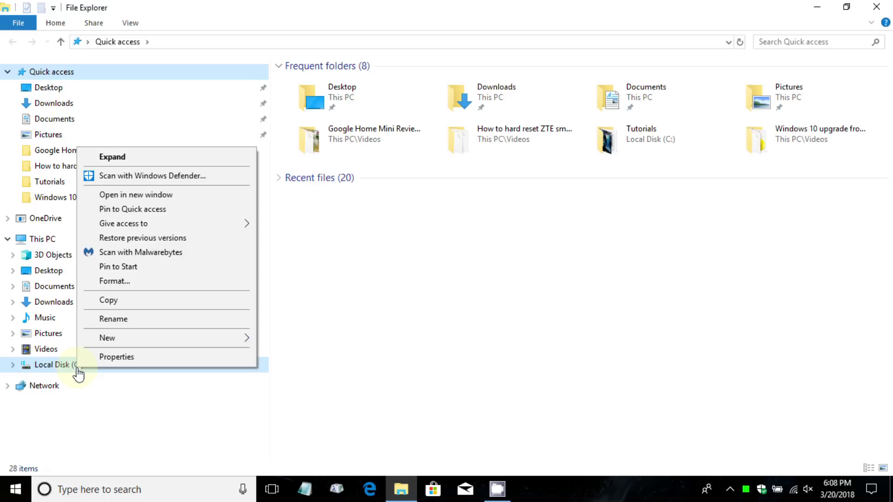
left_click(116, 356)
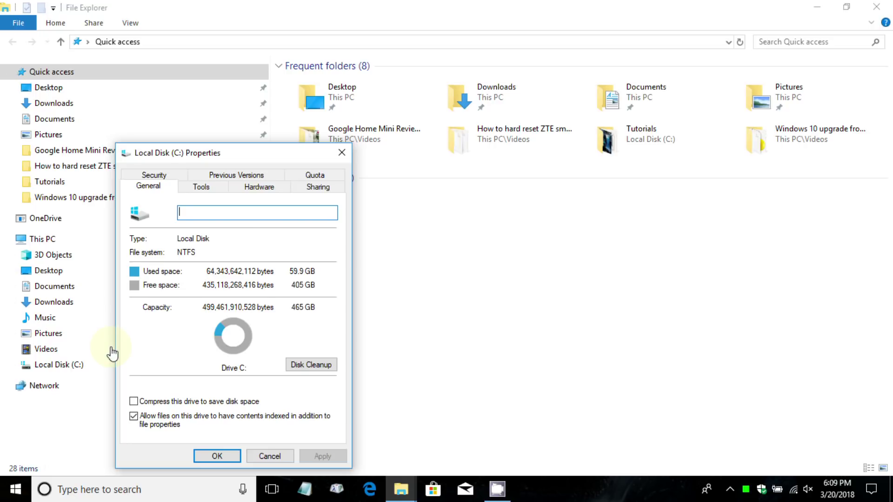
left_click_drag(245, 157, 415, 72)
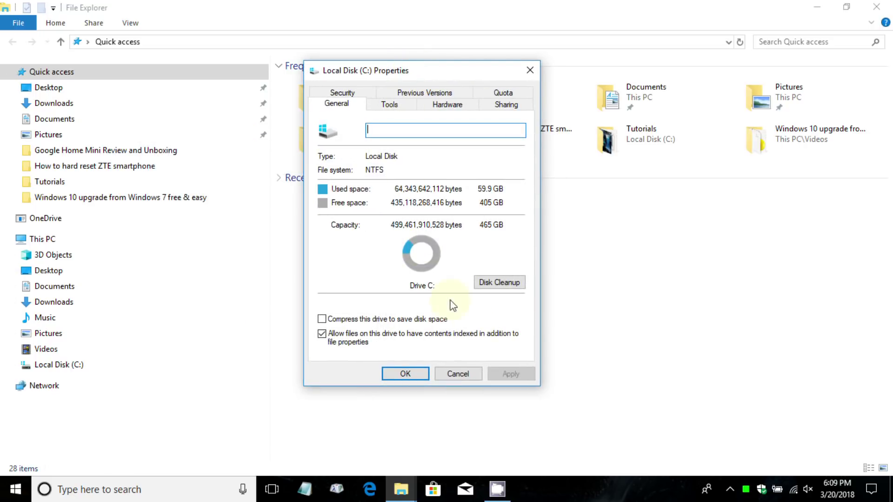
left_click(501, 288)
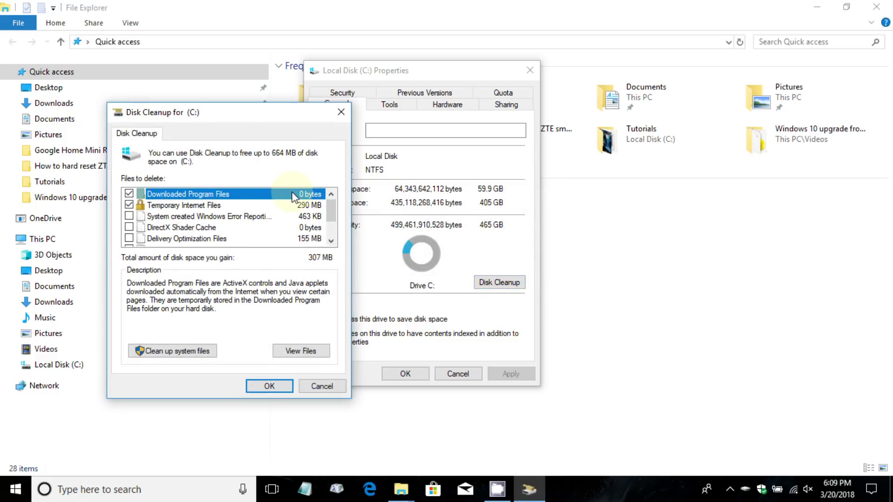
left_click_drag(331, 206, 344, 179)
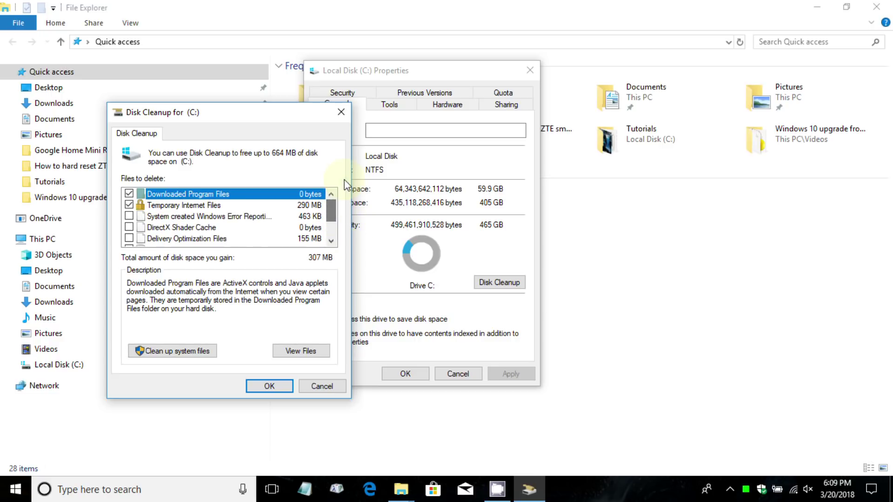
left_click(274, 386)
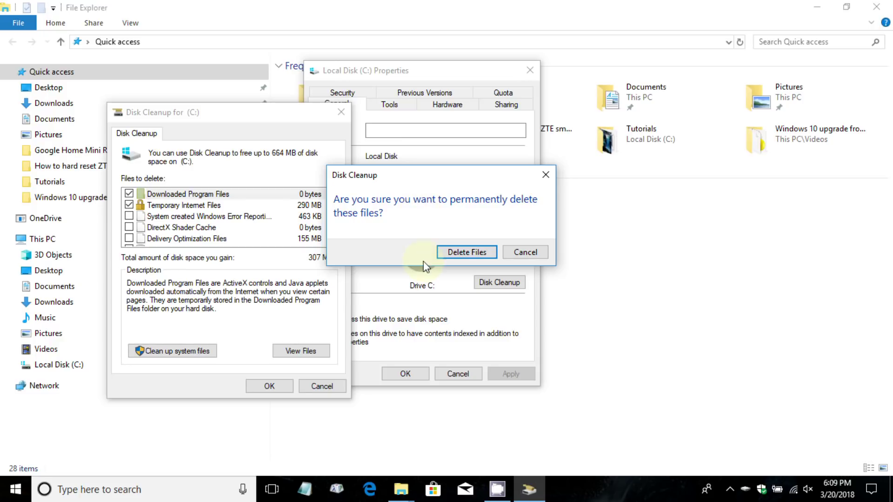
Permanently delete the selected files, then close Properties and File Explorer
left_click(470, 251)
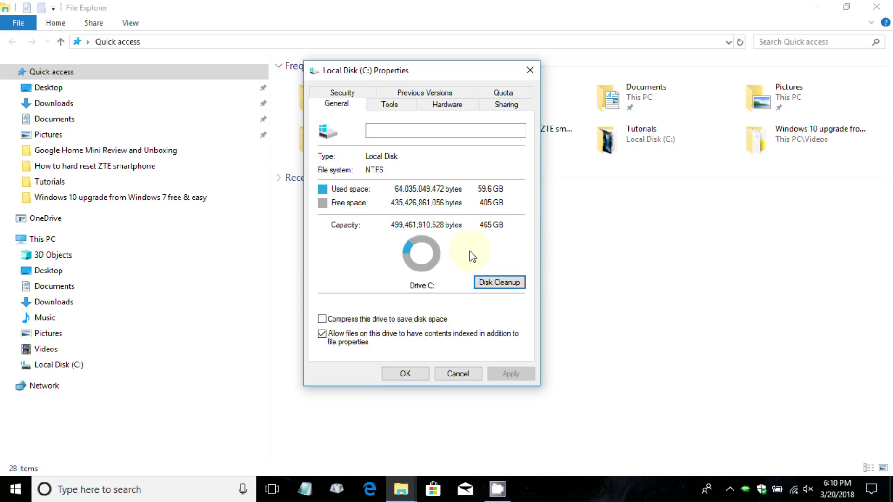
key("Escape")
key("super+d")
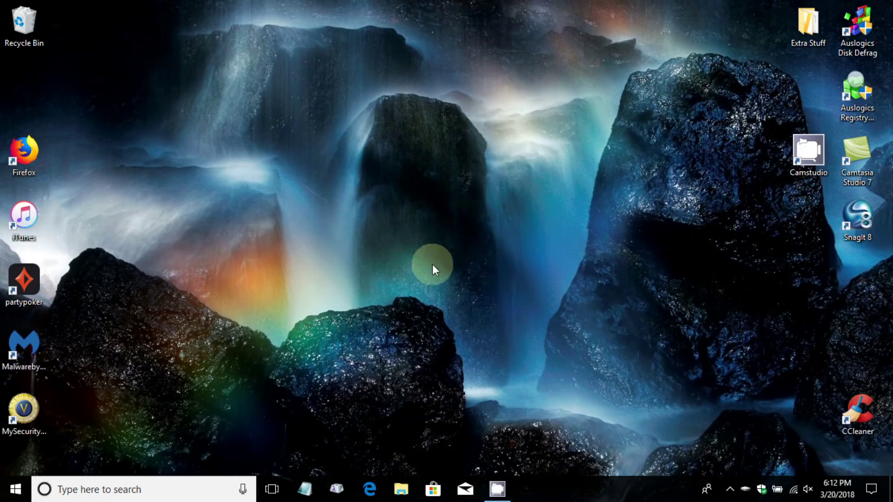
Search for 'defrag' and open Defragment and Optimize Drives
left_click(106, 486)
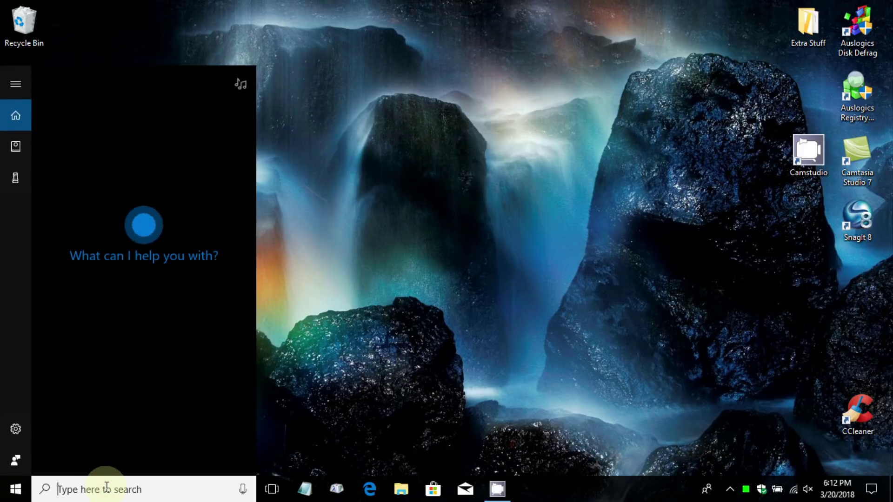
type("defrag")
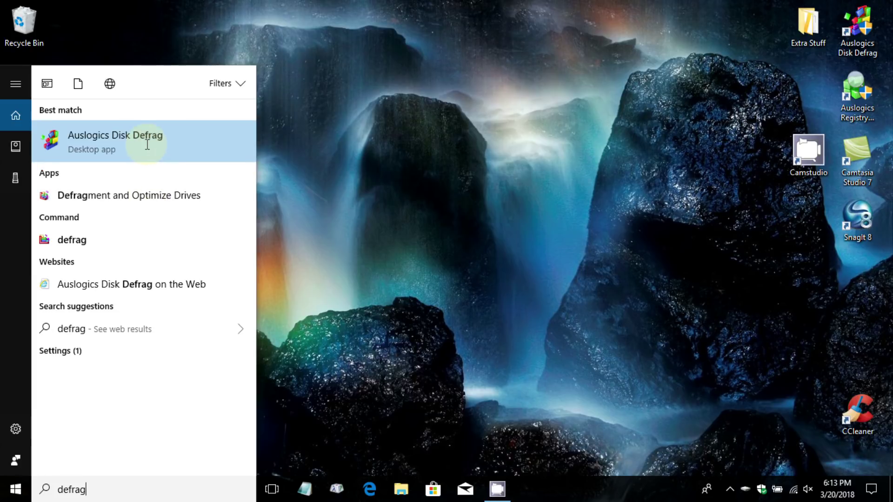
left_click(138, 195)
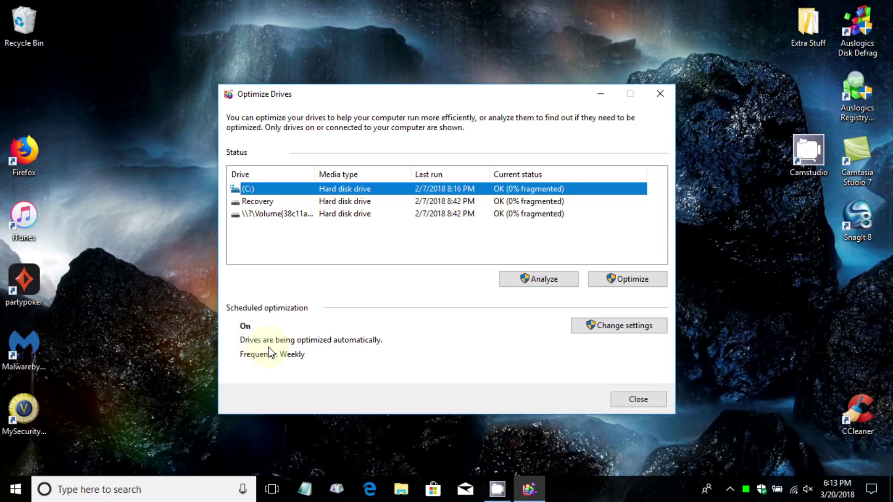
Leave the schedule unchanged, start optimizing C:, stop it partway, and close Optimize Drives
left_click(615, 325)
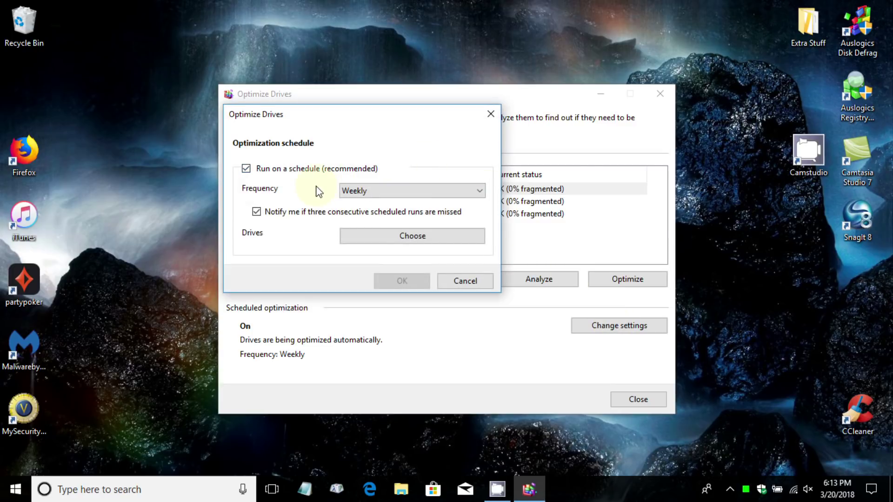
left_click(466, 281)
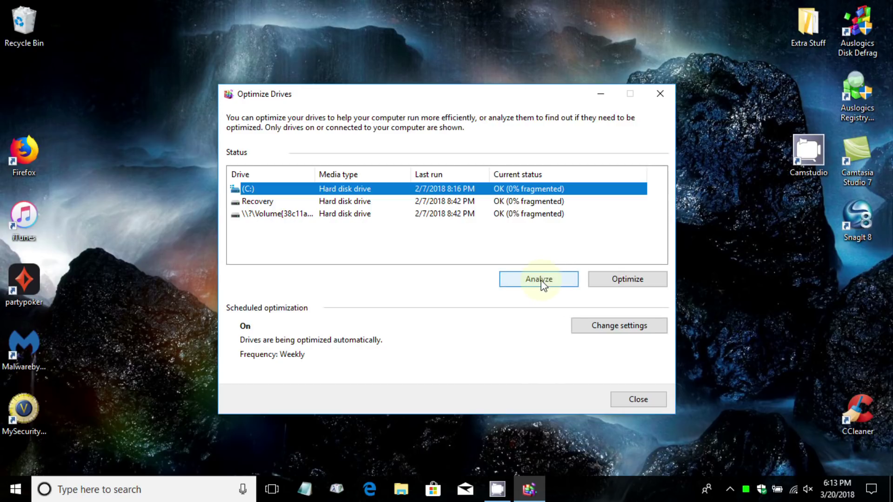
left_click(641, 286)
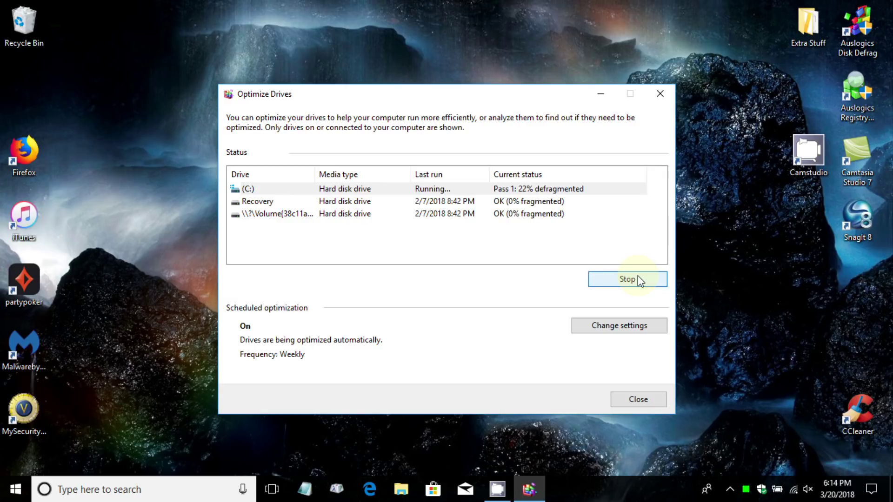
left_click(637, 275)
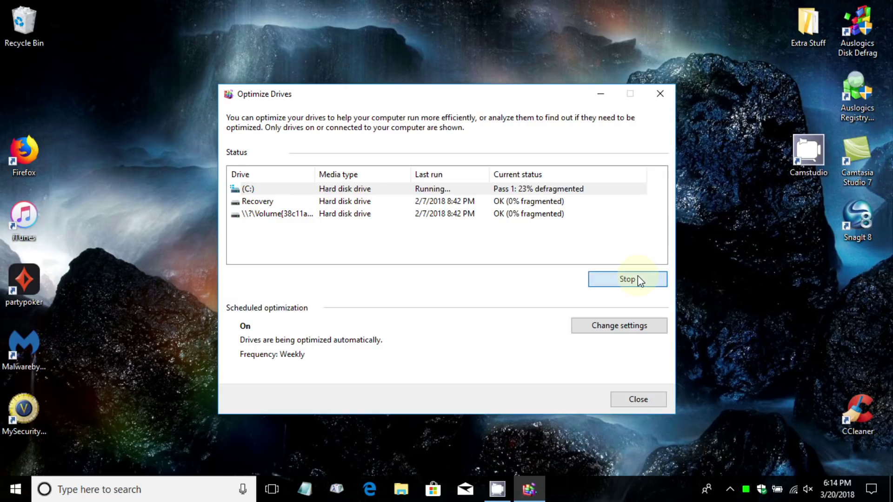
left_click(638, 399)
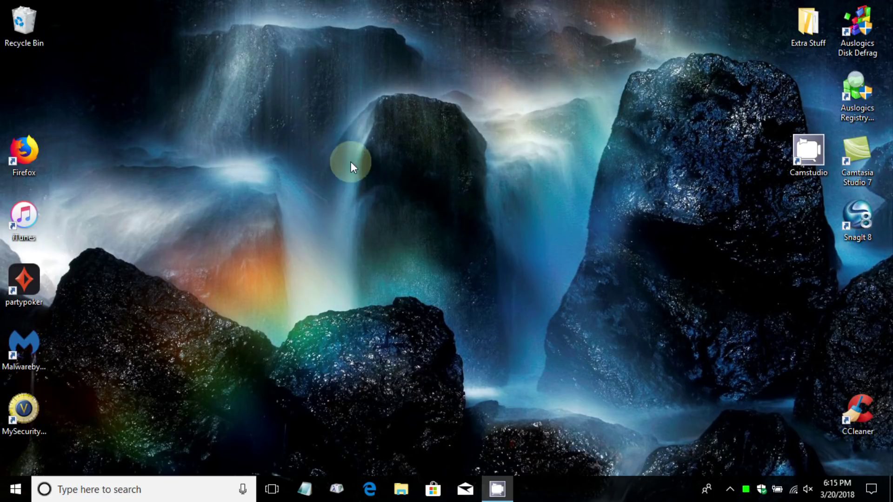
Run msconfig from the Run box
right_click(16, 488)
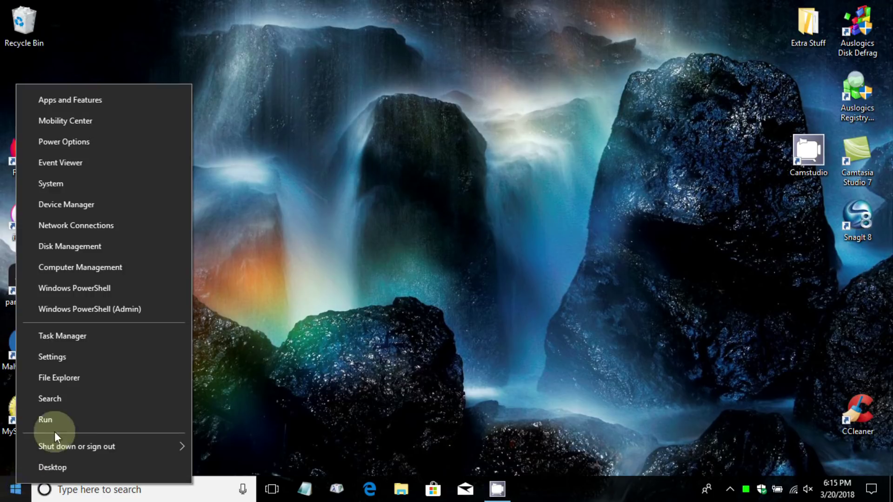
left_click(62, 417)
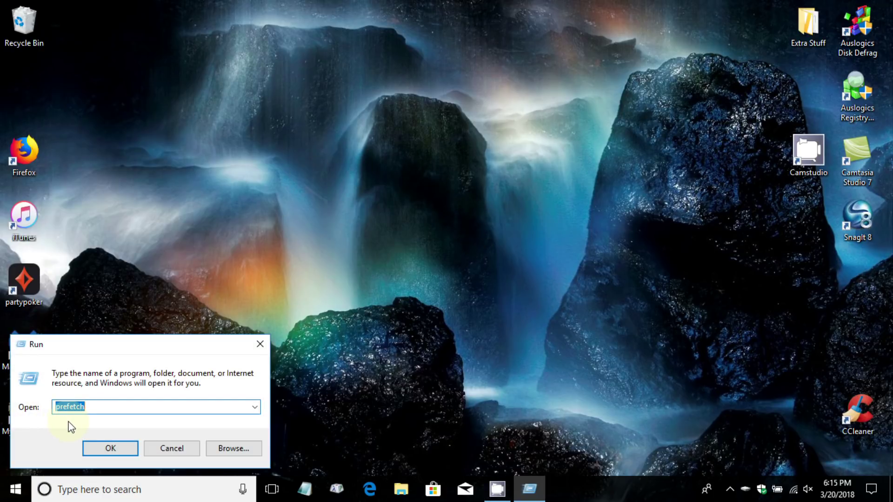
type("msconfig")
left_click(108, 447)
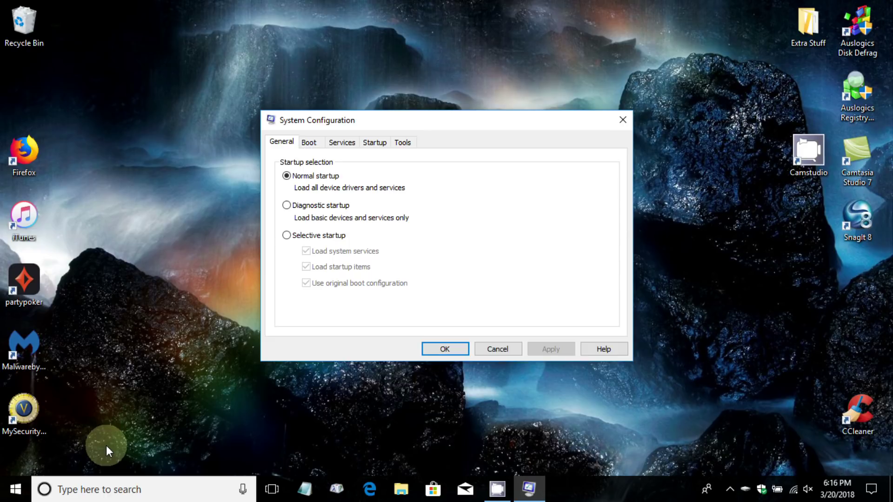
Set the Boot timeout to 7 seconds, apply and save, and skip restarting
left_click(309, 143)
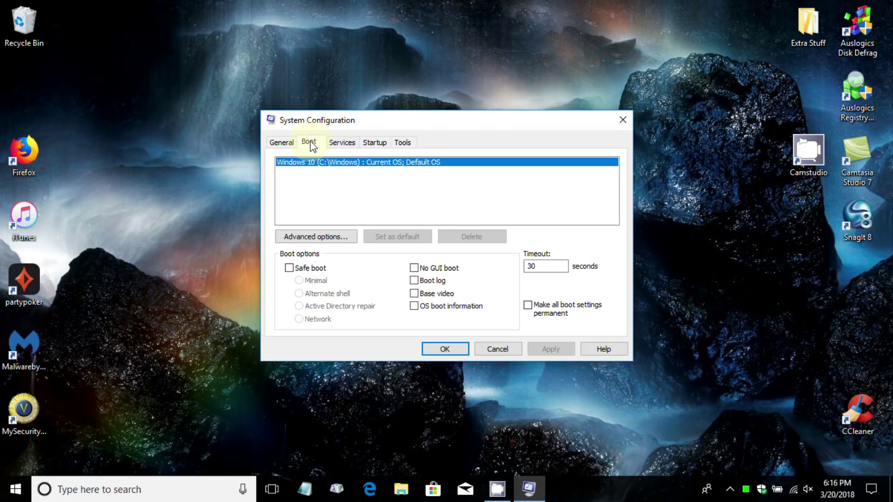
left_click(547, 270)
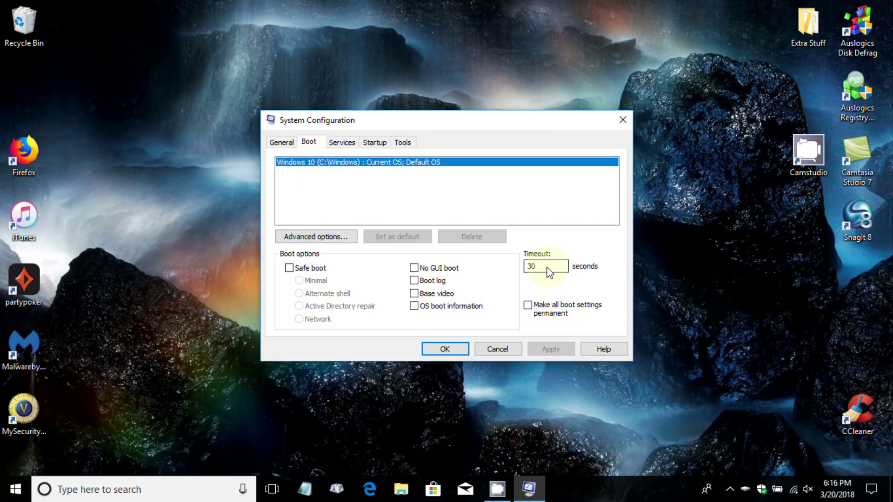
left_click_drag(547, 270, 515, 269)
type("7")
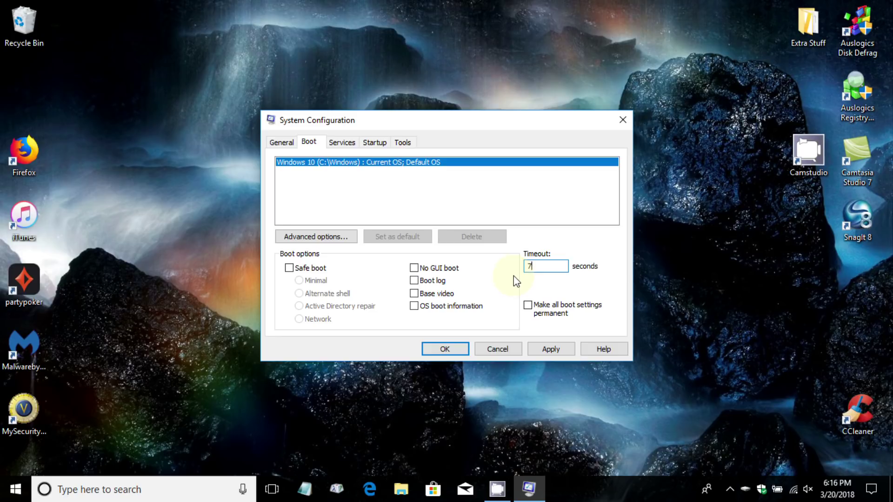
left_click(548, 350)
left_click(444, 348)
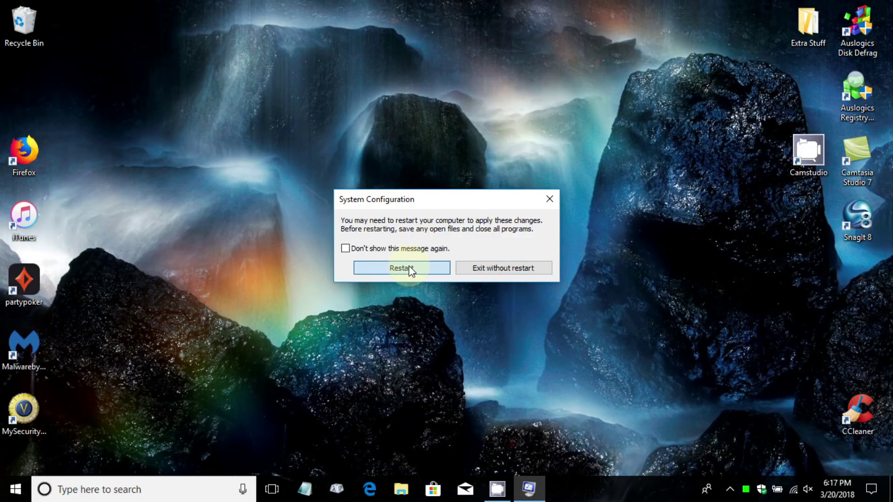
left_click(549, 199)
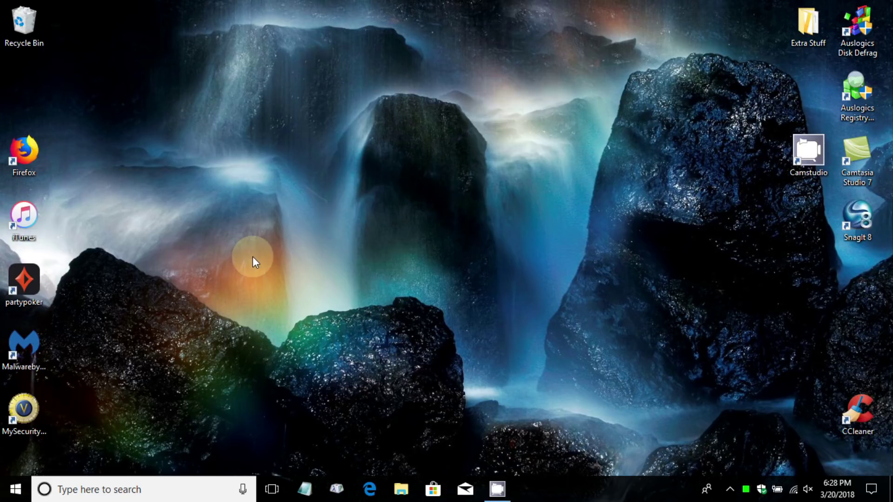
left_click(14, 491)
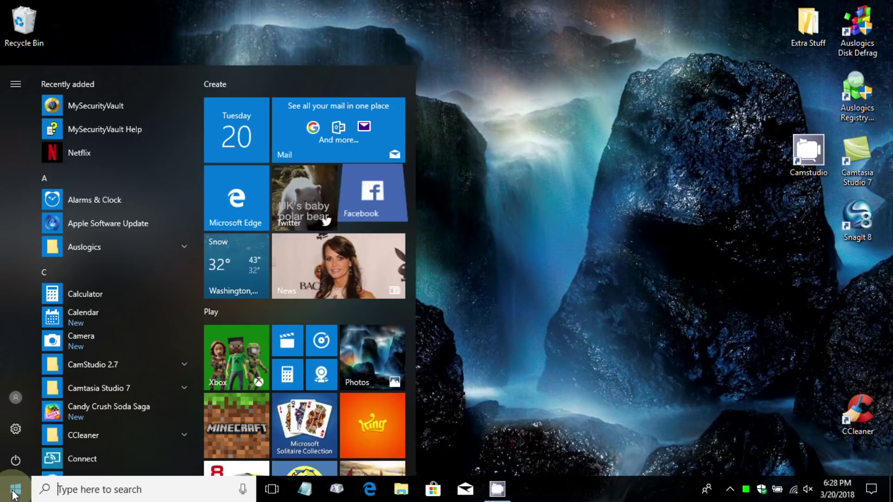
left_click(17, 431)
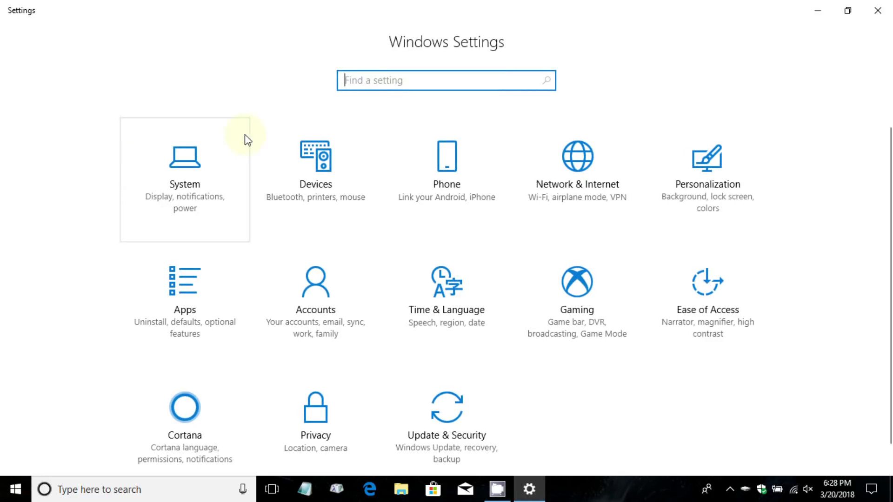
left_click(183, 306)
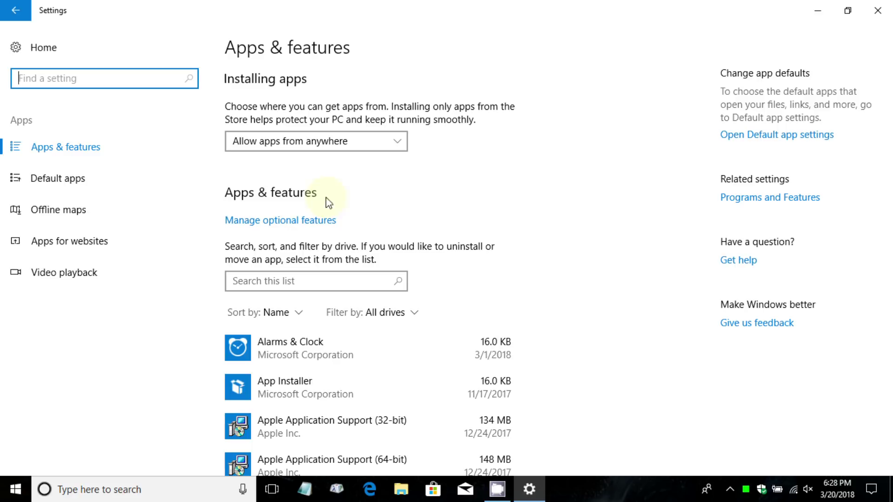
scroll(583, 277, "down", 5)
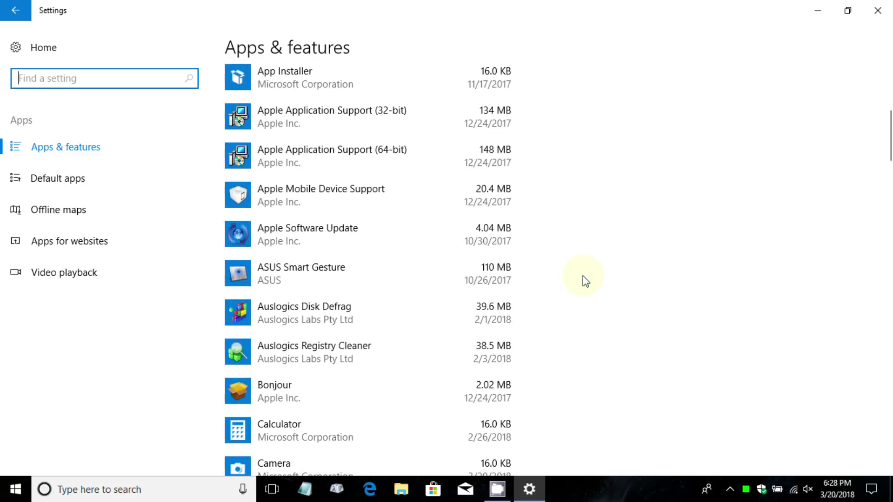
scroll(583, 278, "down", 4)
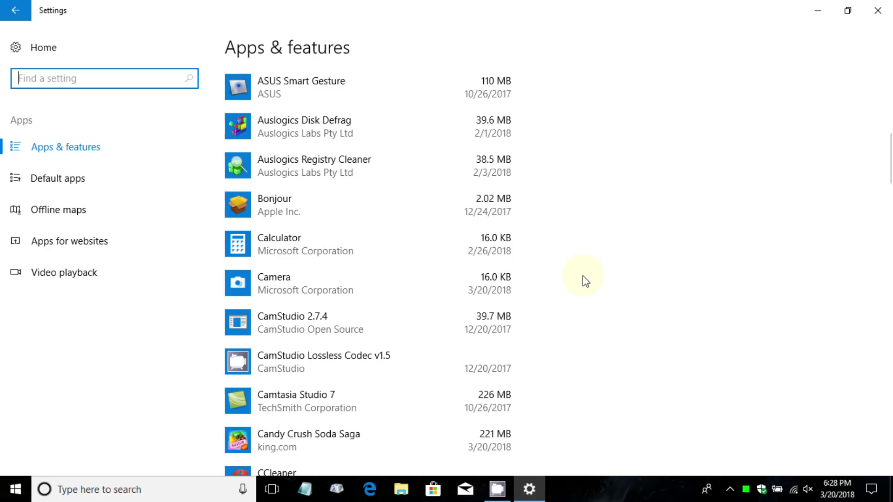
left_click(320, 170)
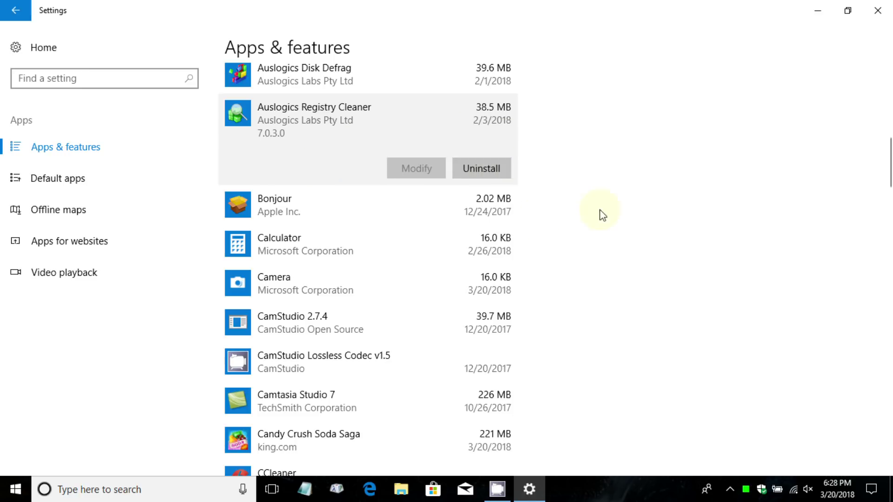
scroll(591, 157, "up", 4)
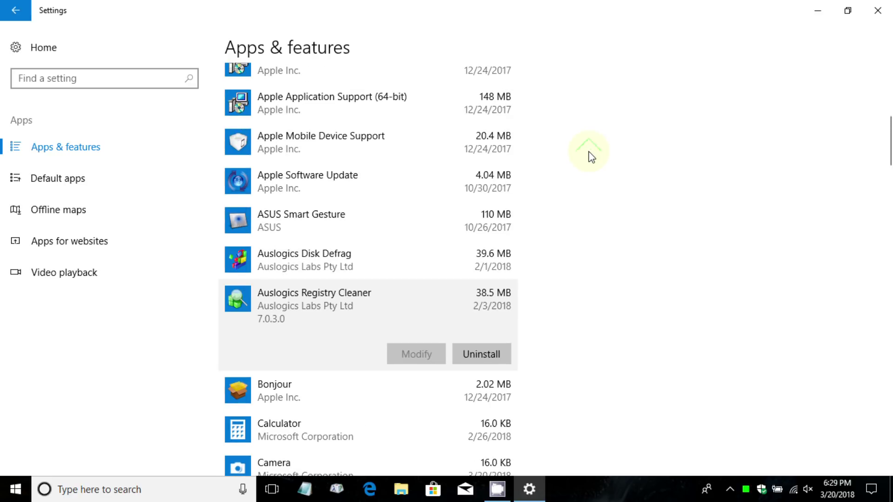
scroll(590, 157, "down", 6)
scroll(591, 157, "down", 10)
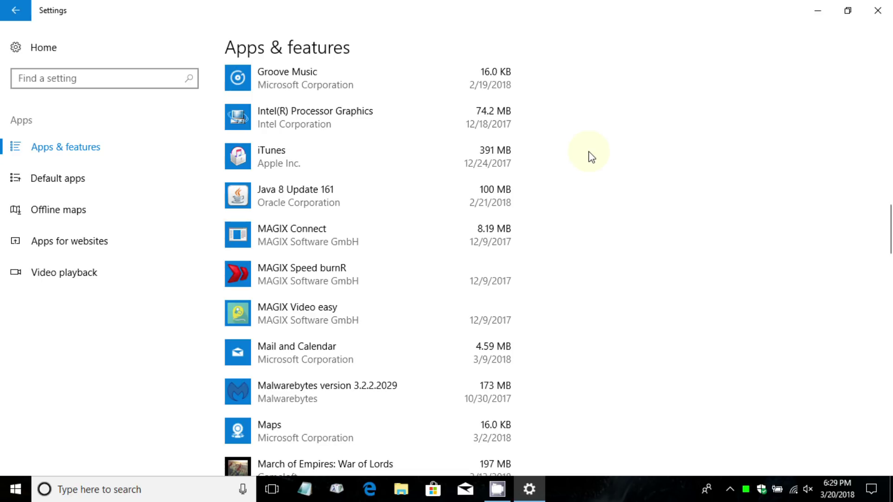
scroll(591, 157, "up", 15)
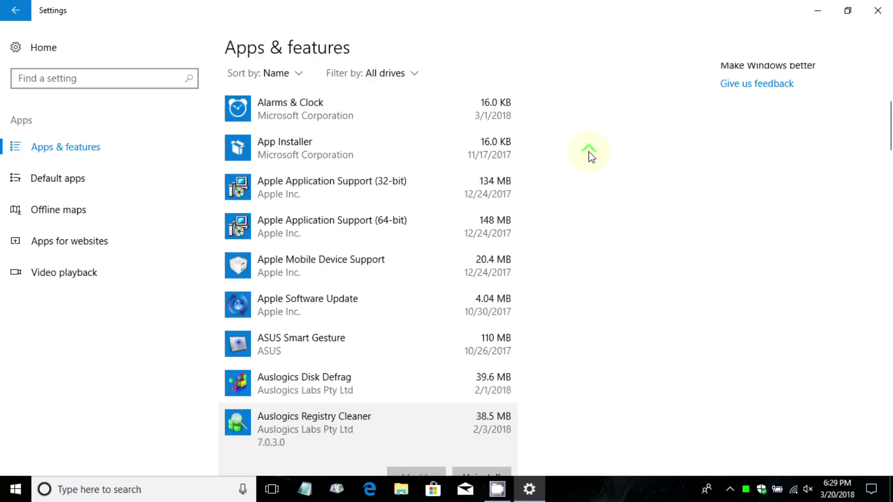
scroll(590, 156, "up", 5)
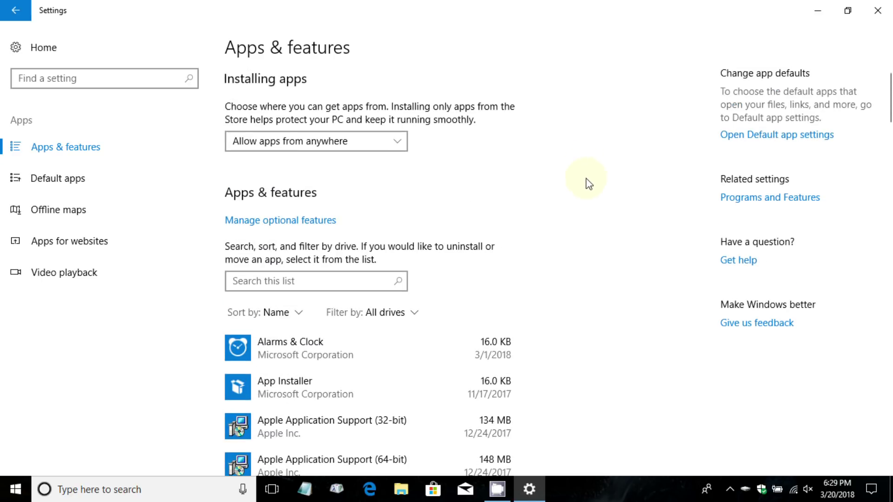
left_click(877, 11)
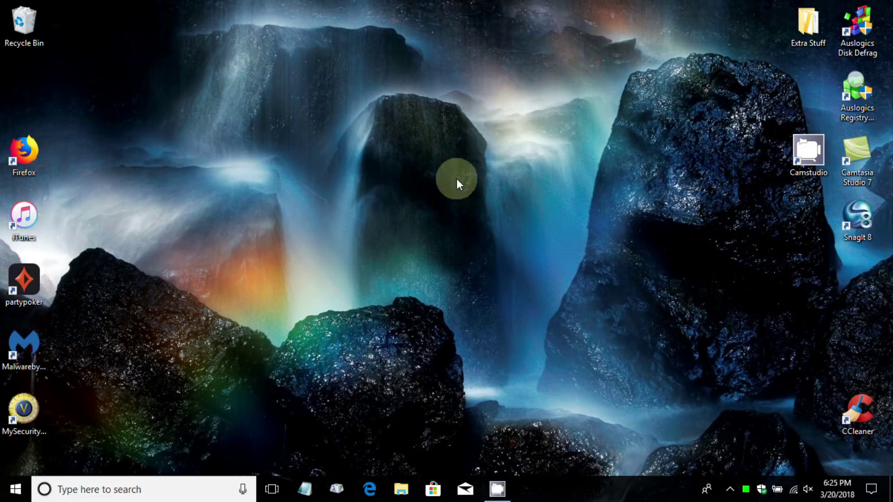
In Settings > Gaming, check that Game Mode is supported, then return to the Game bar page
left_click(19, 494)
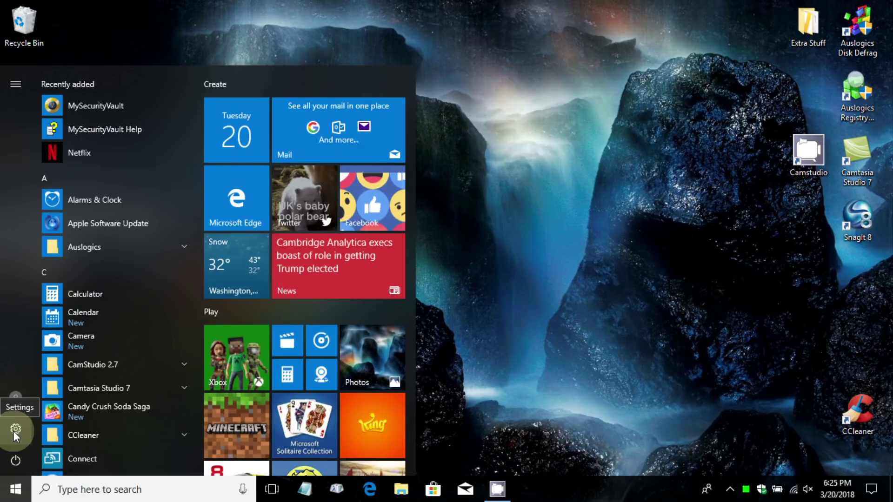
left_click(13, 431)
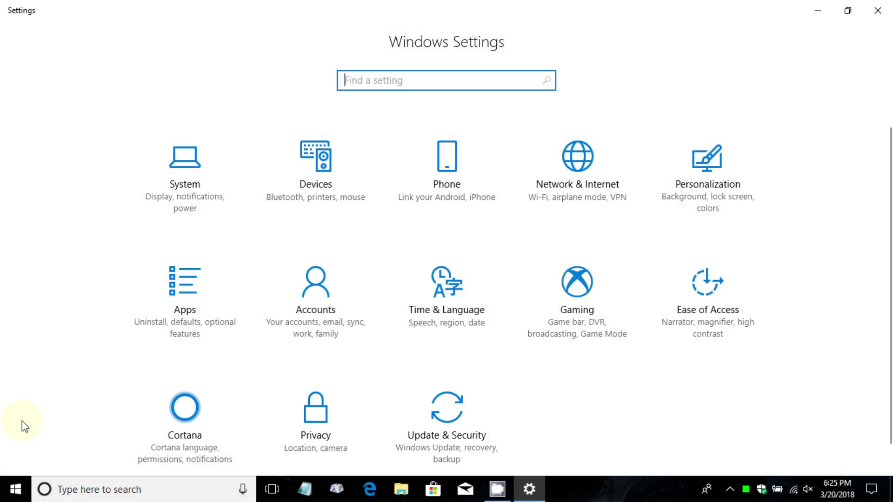
left_click(591, 290)
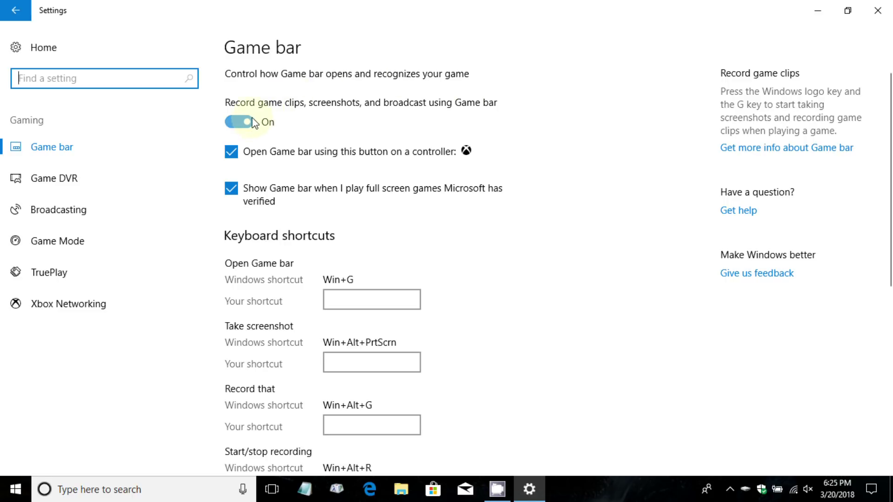
left_click(51, 248)
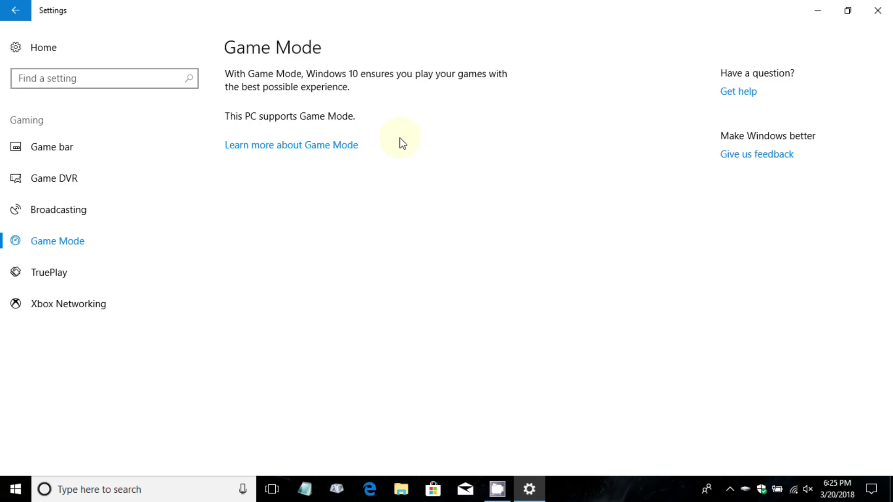
left_click(54, 146)
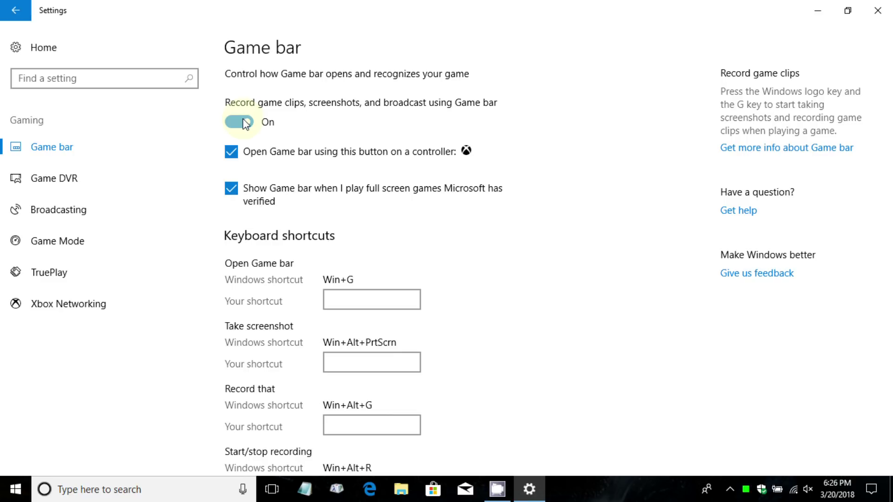
Close the Settings window from the Game bar page to return to the desktop
left_click(880, 11)
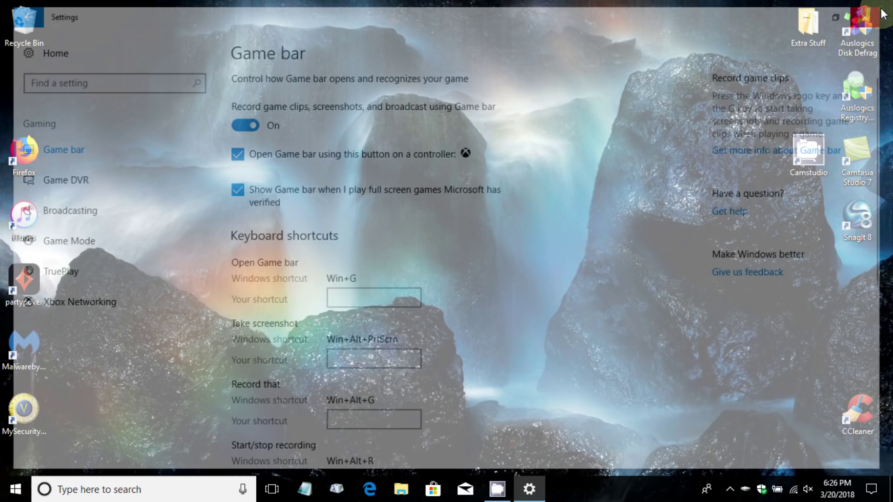